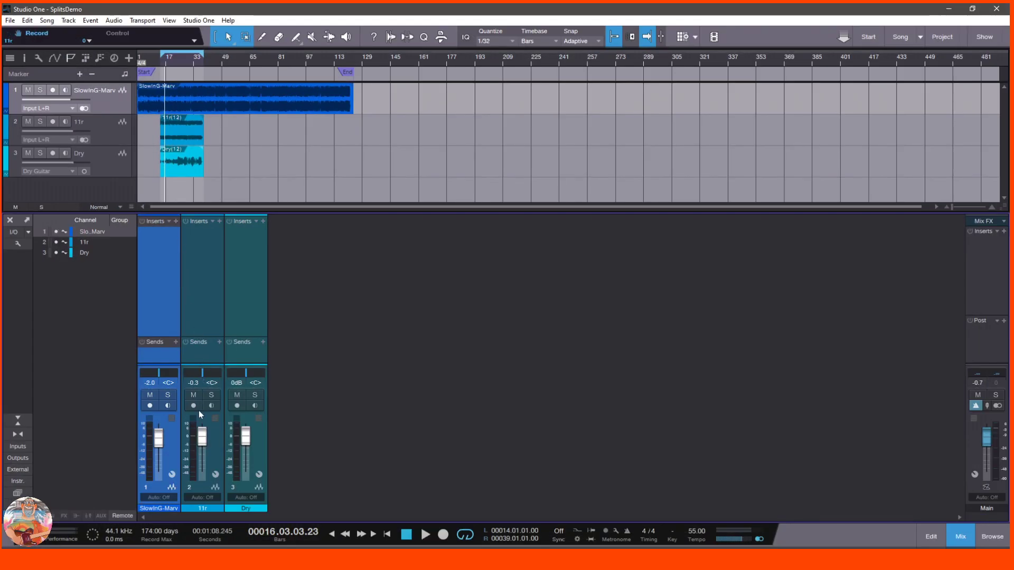
Step: Play the song with the Dry track soloed, bringing the SlowInG-Marv and 11r tracks back in during playback
{"action": "left_click", "coordinate": [255, 395]}
{"action": "key", "text": "space"}
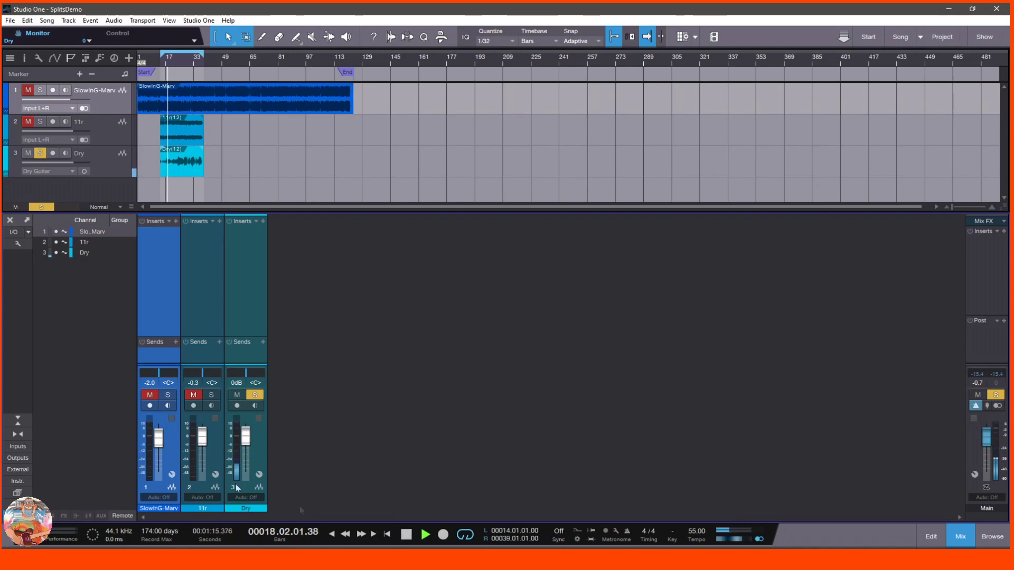
{"action": "left_click", "coordinate": [150, 396]}
{"action": "left_click", "coordinate": [167, 395]}
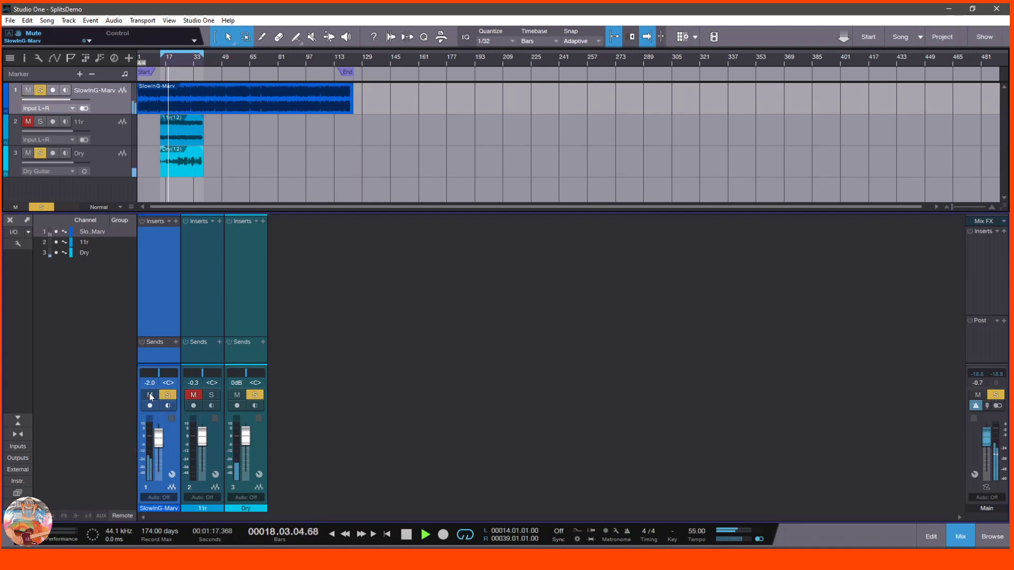
{"action": "left_click", "coordinate": [193, 396]}
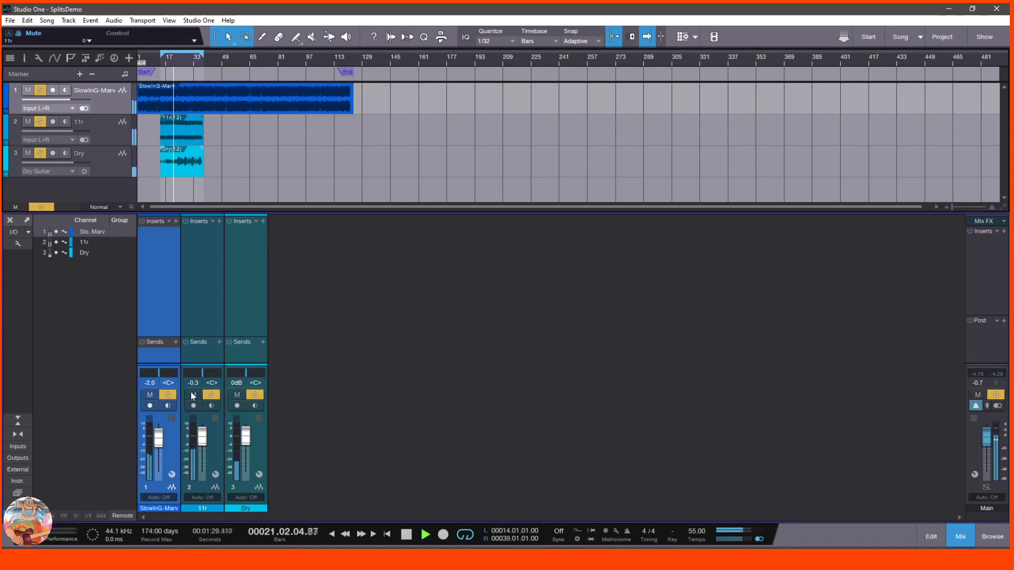
Step: Silence the 11r and SlowInG-Marv tracks so only the Dry track is heard, and stop playback
{"action": "left_click", "coordinate": [193, 395]}
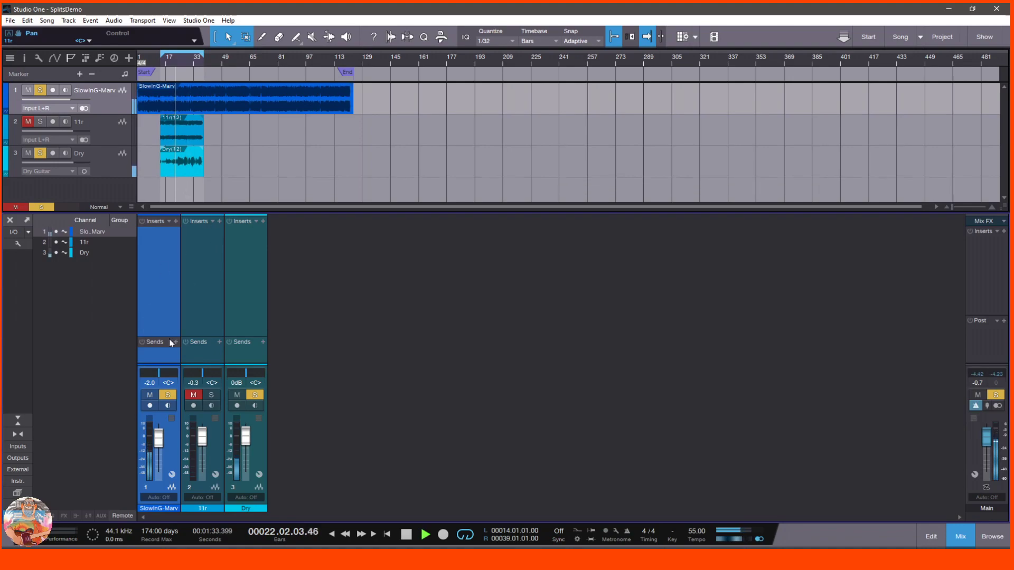
{"action": "left_click", "coordinate": [168, 395]}
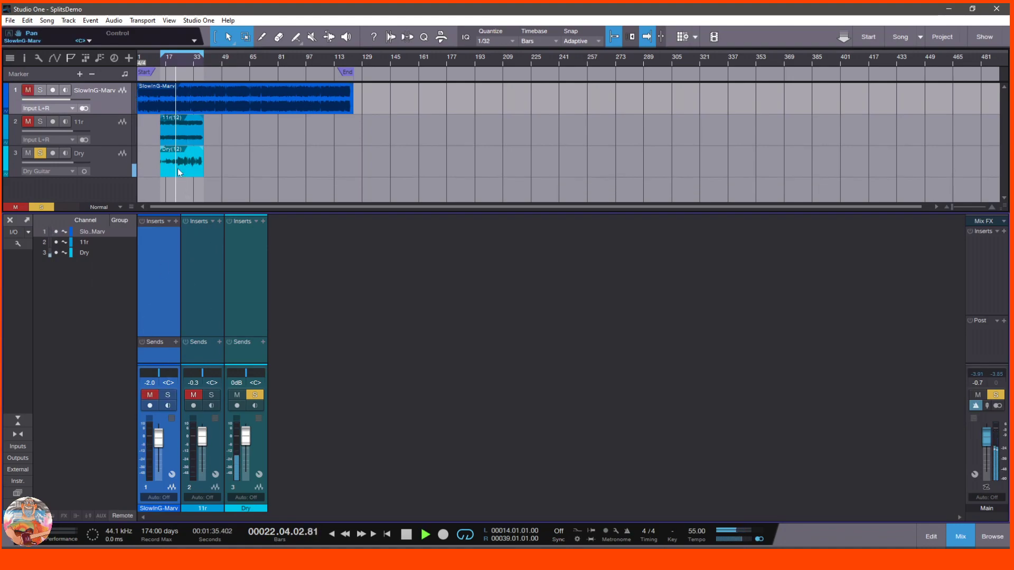
{"action": "key", "text": "space"}
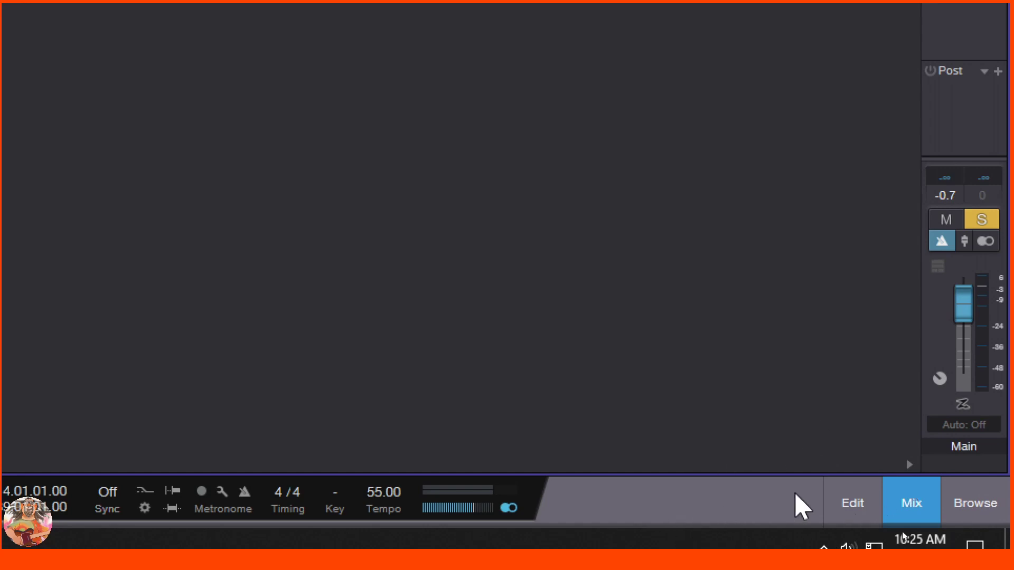
Step: Show the effects browser, insert Ampire on the Dry channel, and close its plug-in window
{"action": "left_click", "coordinate": [969, 512]}
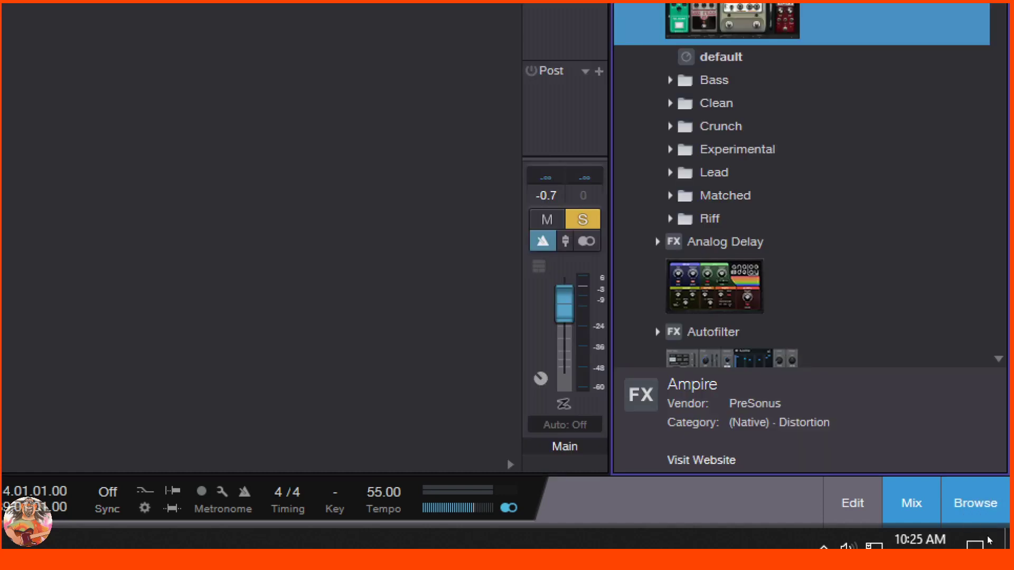
{"action": "key", "text": "F5"}
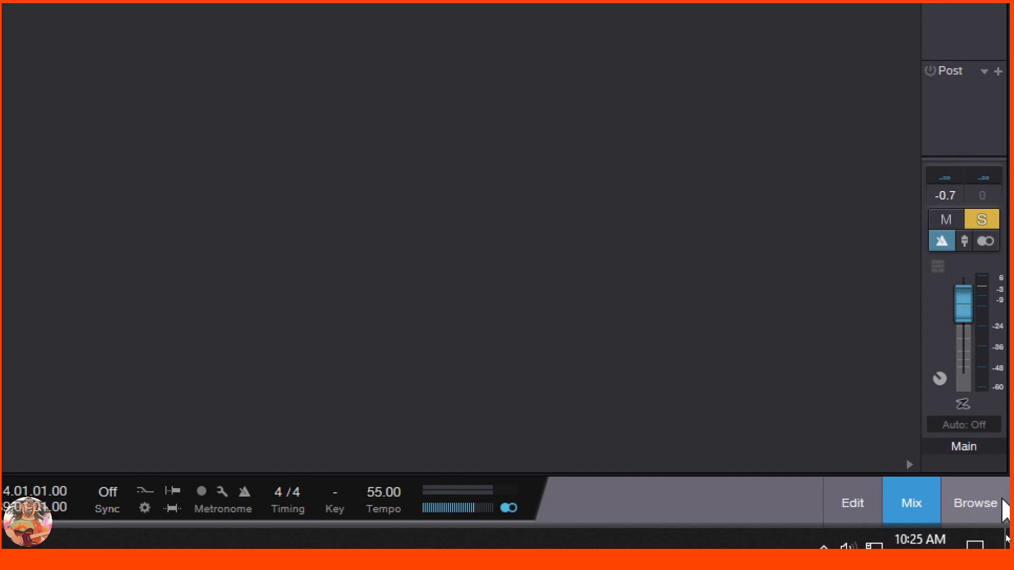
{"action": "left_click", "coordinate": [981, 515]}
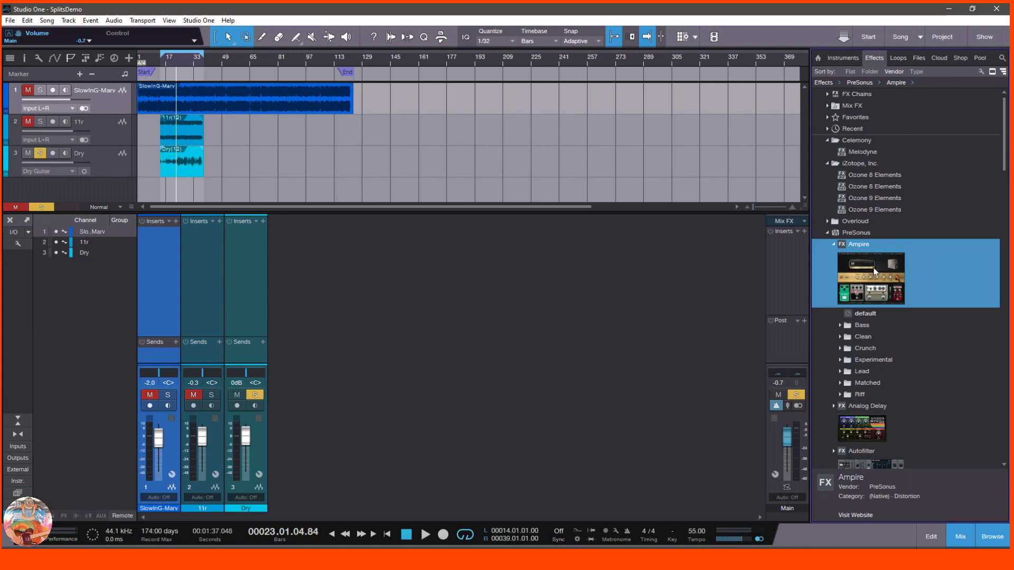
{"action": "left_click_drag", "start_coordinate": [873, 272], "coordinate": [238, 238]}
{"action": "left_click", "coordinate": [766, 116]}
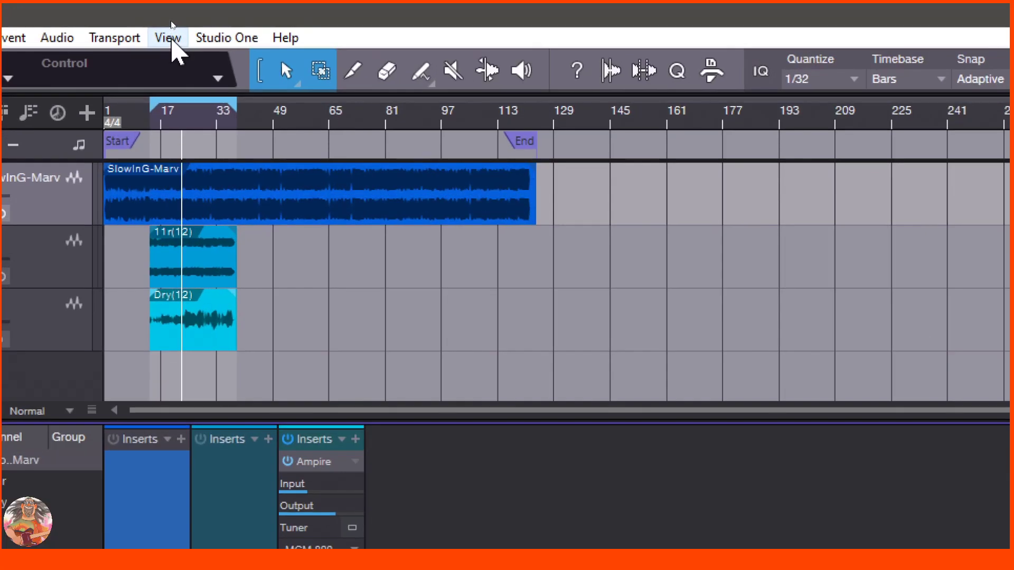
Step: Hide the mixing console and bring it back, twice
{"action": "left_click", "coordinate": [169, 20]}
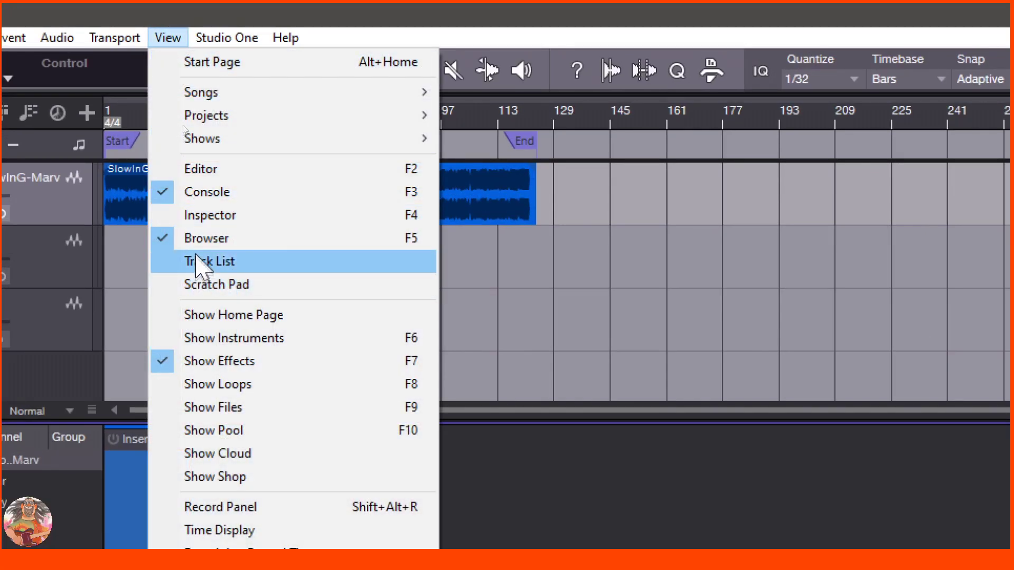
{"action": "left_click", "coordinate": [195, 191]}
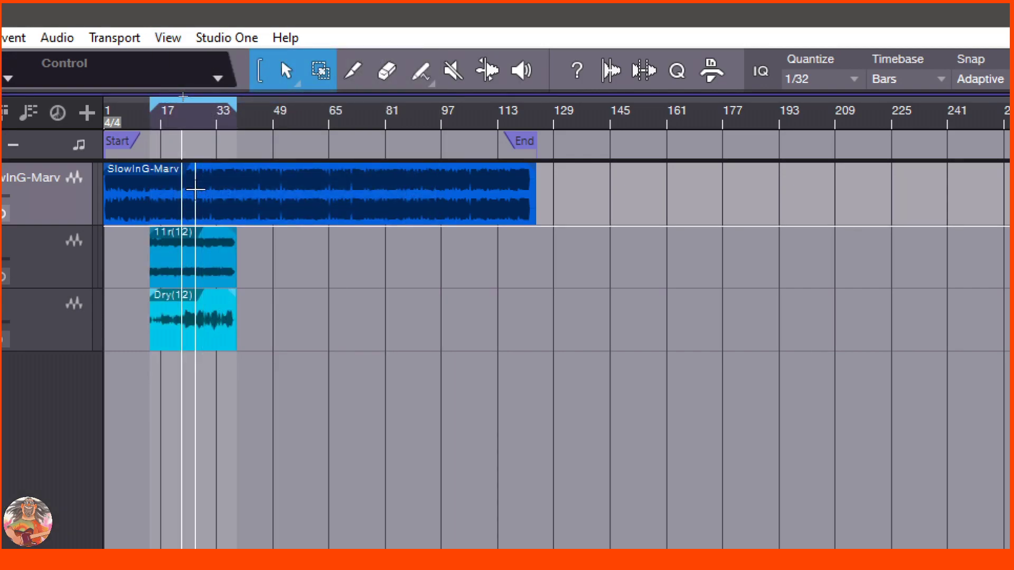
{"action": "left_click", "coordinate": [167, 37]}
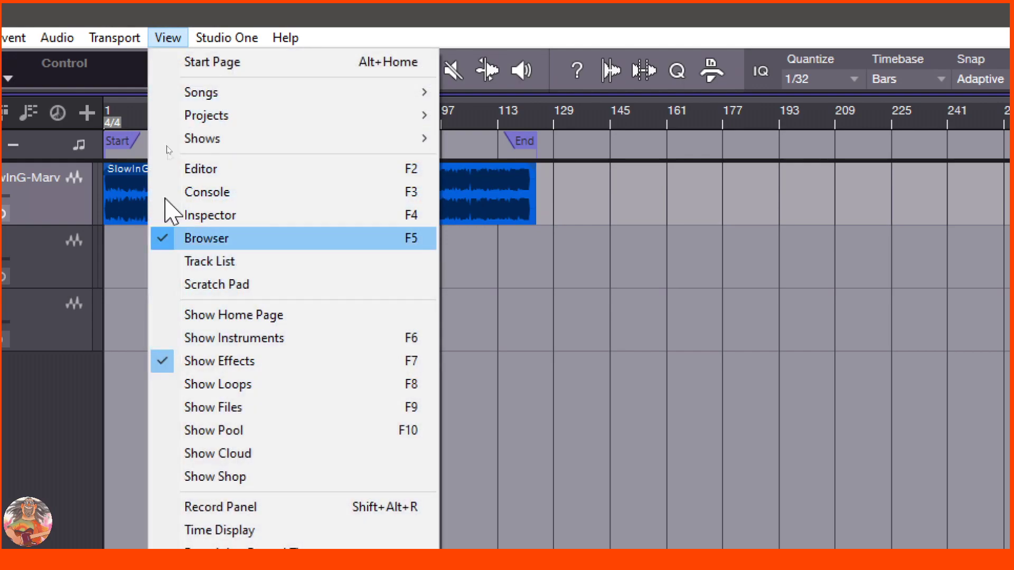
{"action": "left_click", "coordinate": [215, 190]}
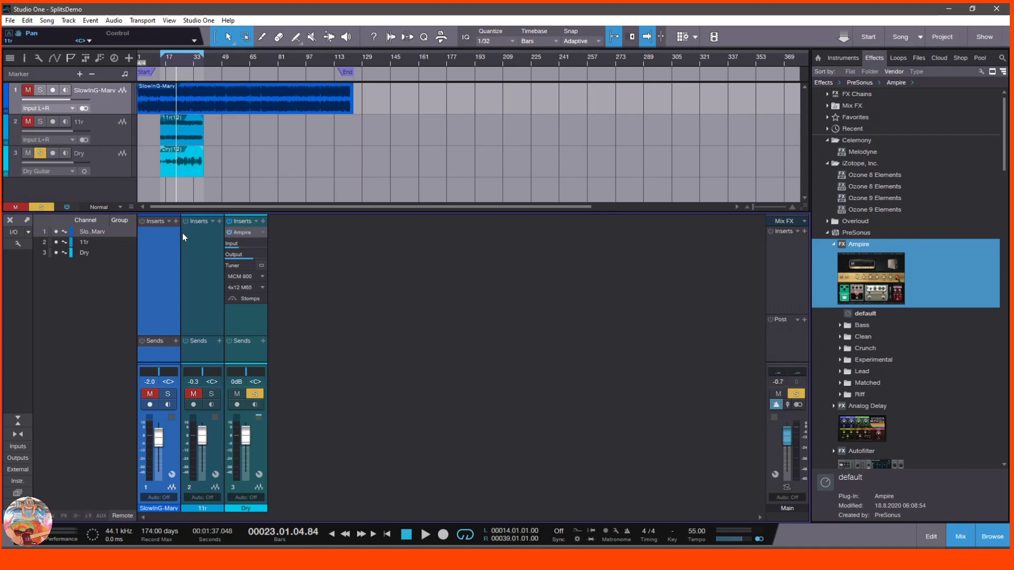
{"action": "key", "text": "F3"}
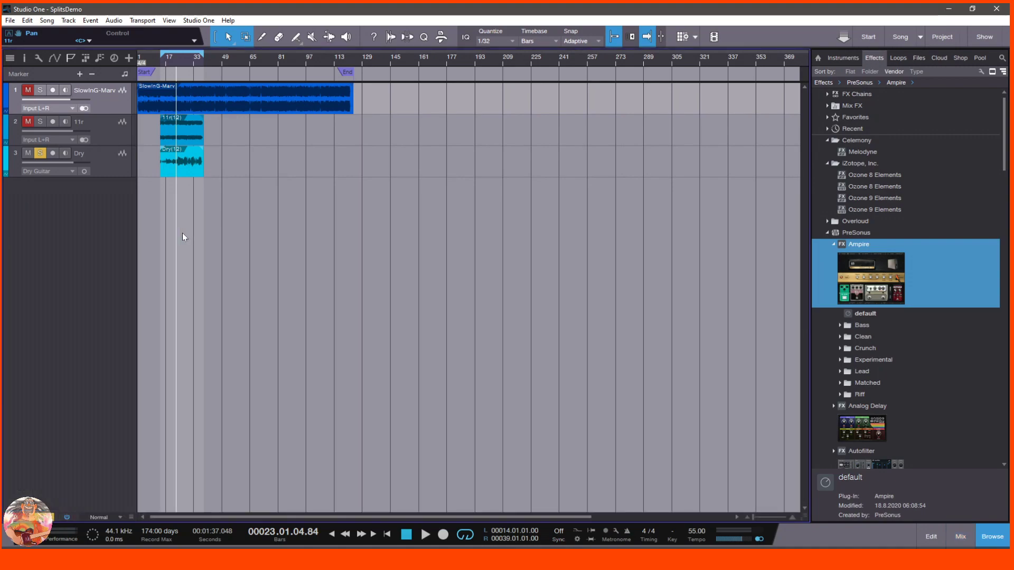
{"action": "key", "text": "F3"}
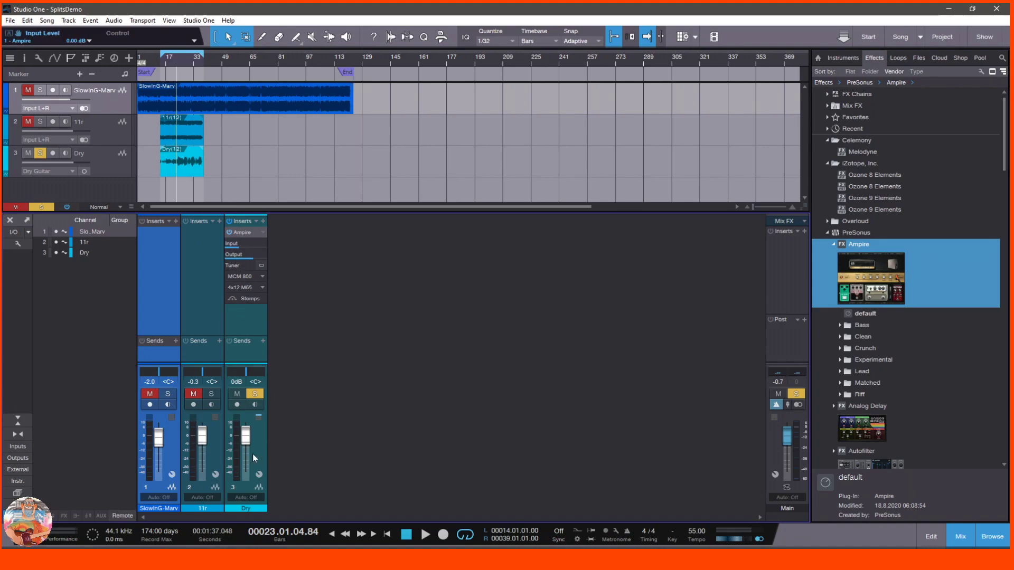
Step: Audition the Dry track through Ampire, bypassing and re-enabling the effect, and close its window and stop playback
{"action": "left_click", "coordinate": [425, 535]}
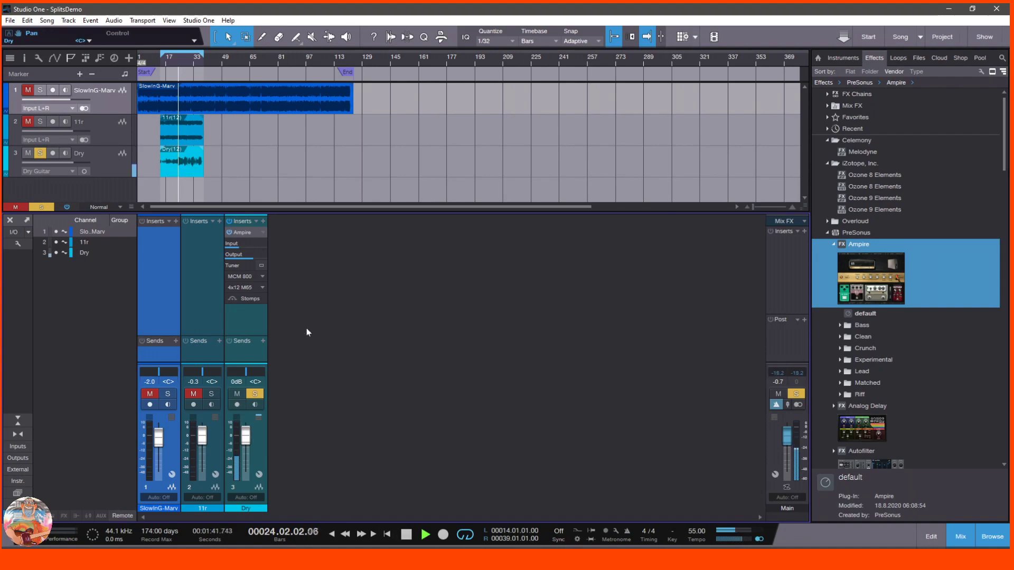
{"action": "double_click", "coordinate": [247, 230]}
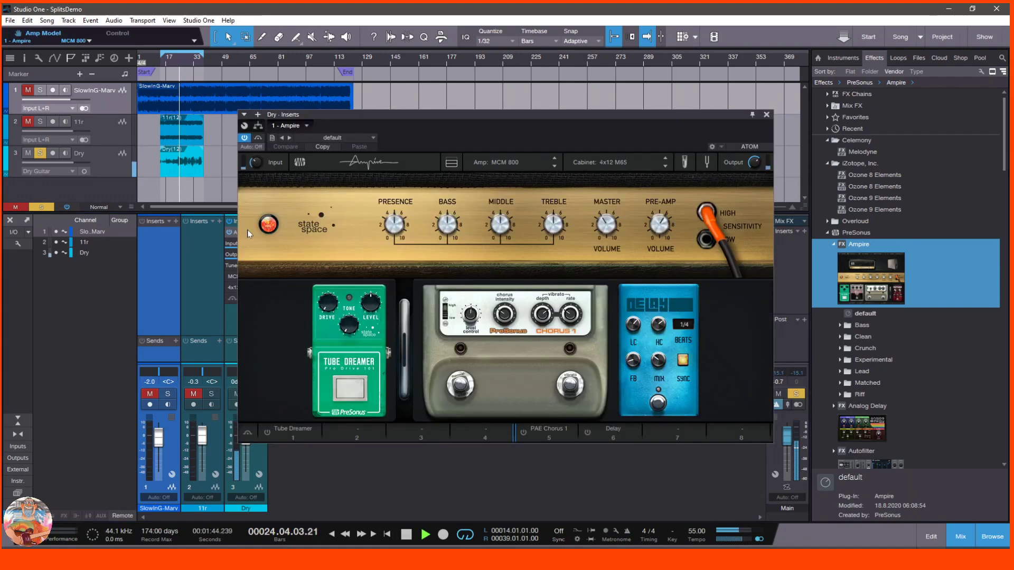
{"action": "left_click", "coordinate": [243, 138]}
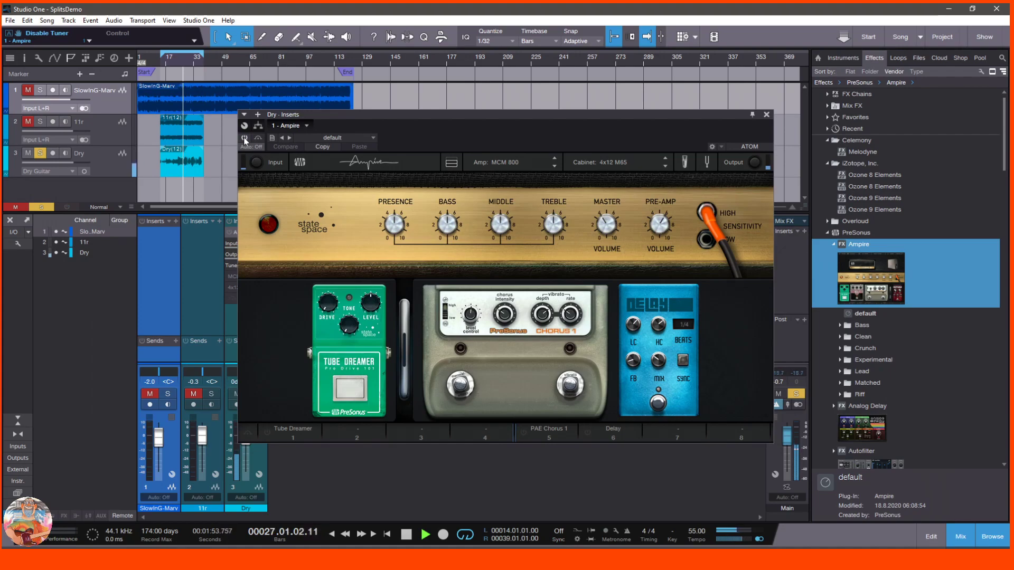
{"action": "left_click", "coordinate": [243, 138]}
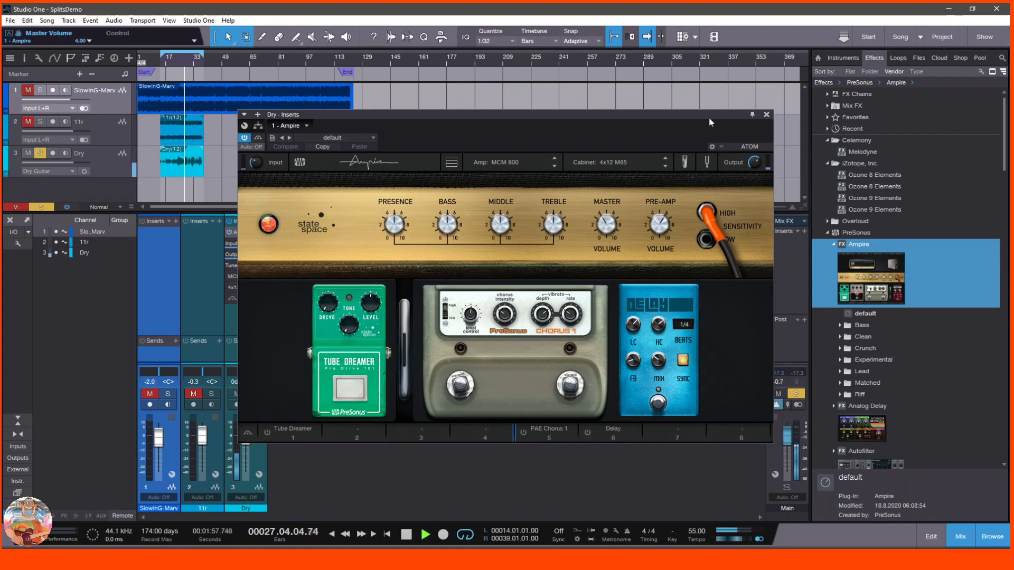
{"action": "left_click", "coordinate": [766, 115]}
{"action": "left_click", "coordinate": [410, 535]}
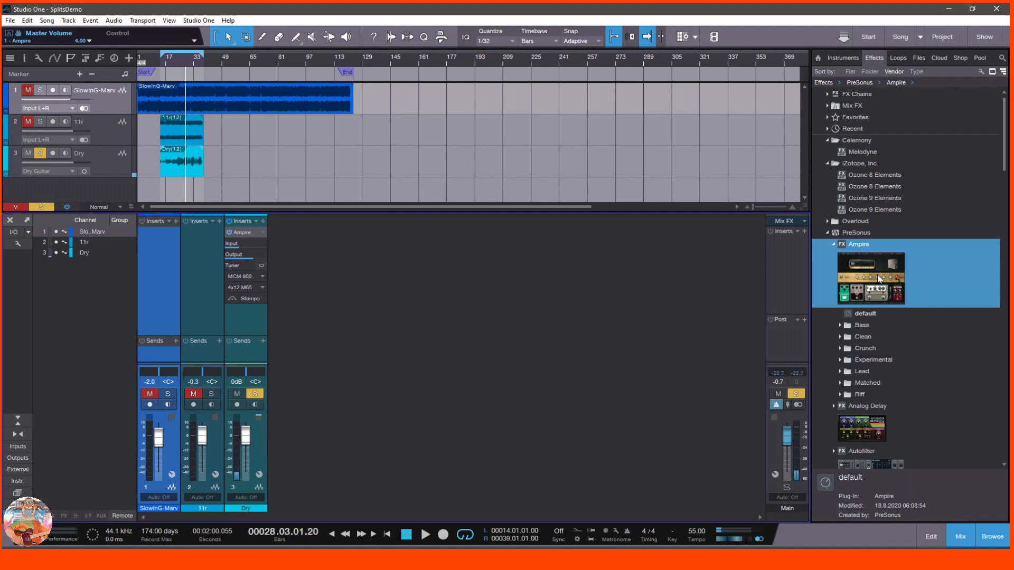
Step: Insert a second Ampire below the first on the Dry channel and briefly play the result
{"action": "left_click_drag", "start_coordinate": [879, 278], "coordinate": [248, 318]}
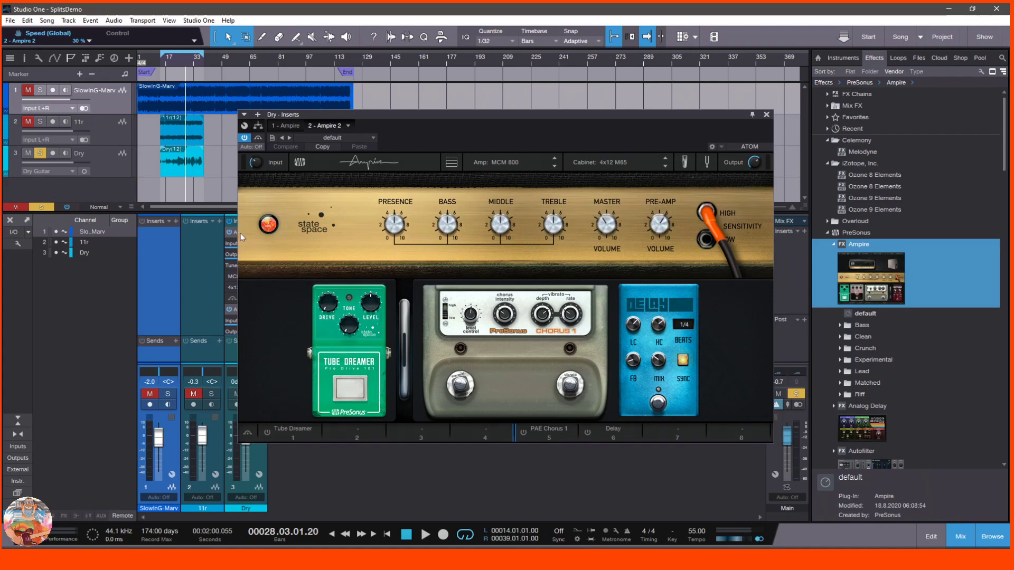
{"action": "left_click", "coordinate": [426, 535]}
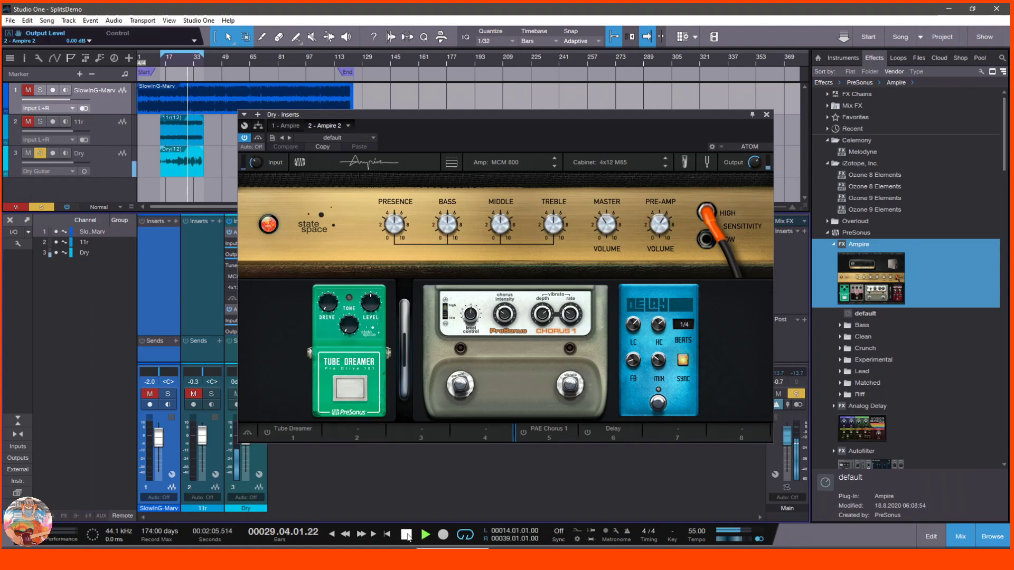
{"action": "left_click", "coordinate": [407, 535]}
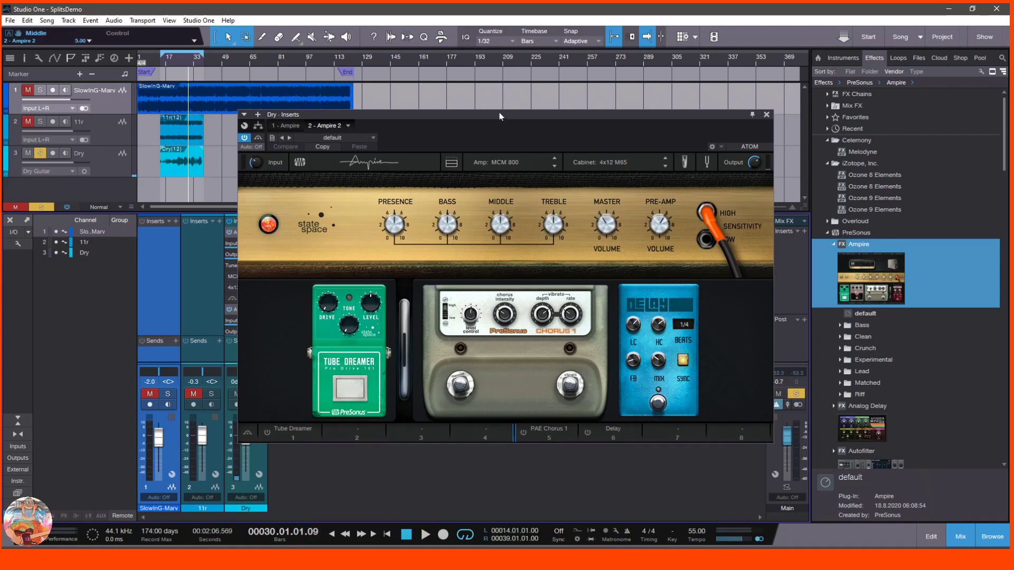
Step: Move the two Ampire windows to the other monitor and arrange them diagonally, with Ampire above and Ampire 2 below
{"action": "left_click_drag", "start_coordinate": [498, 115], "coordinate": [1011, 112]}
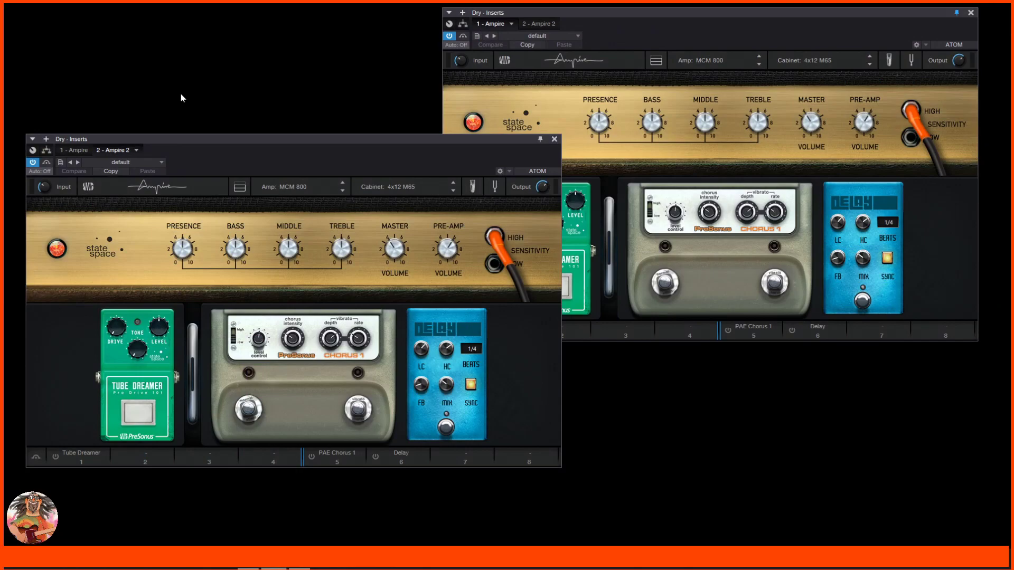
{"action": "left_click_drag", "start_coordinate": [227, 137], "coordinate": [222, 198]}
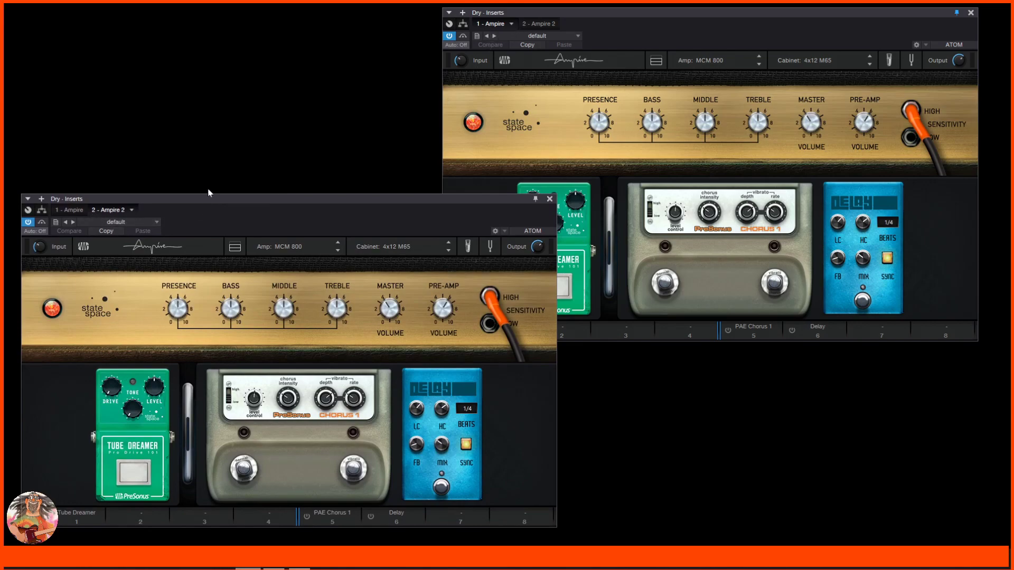
{"action": "left_click_drag", "start_coordinate": [209, 199], "coordinate": [636, 204]}
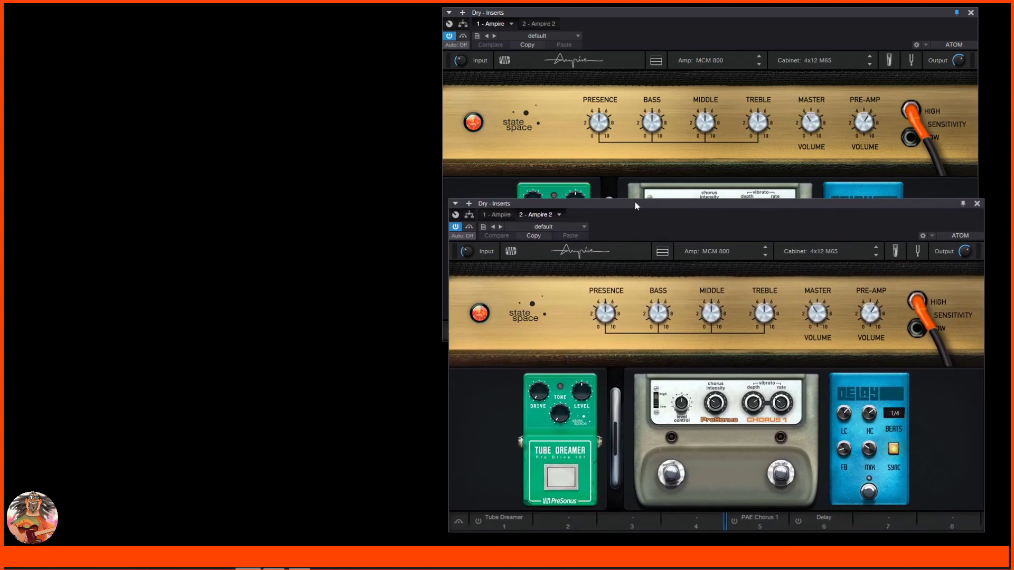
{"action": "left_click_drag", "start_coordinate": [630, 12], "coordinate": [202, 13]}
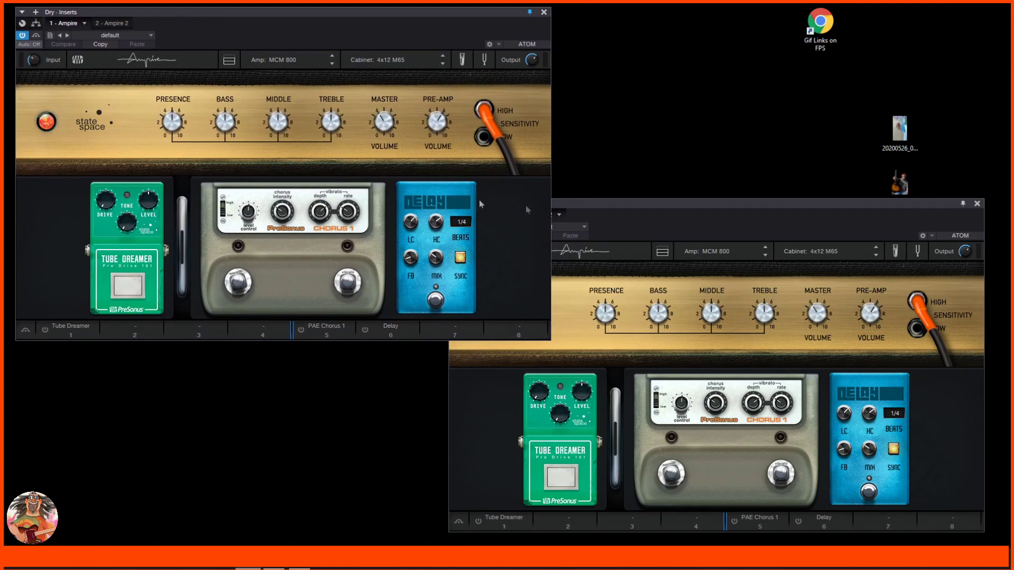
{"action": "left_click_drag", "start_coordinate": [607, 204], "coordinate": [601, 203]}
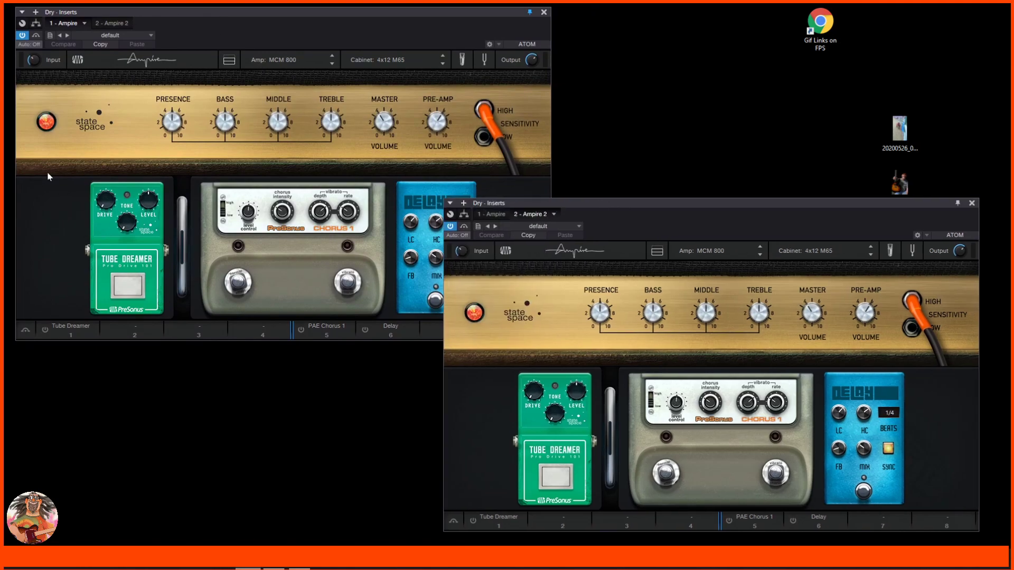
Step: Show the Dry channel's insert routing view and place its window over the lower part of the first Ampire window
{"action": "left_click", "coordinate": [36, 24]}
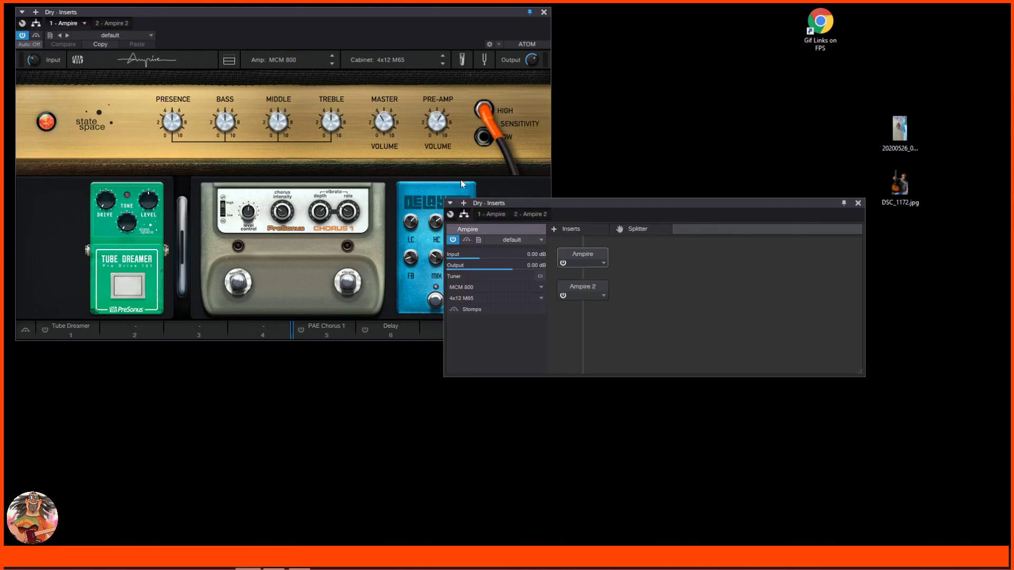
{"action": "left_click_drag", "start_coordinate": [528, 205], "coordinate": [111, 216]}
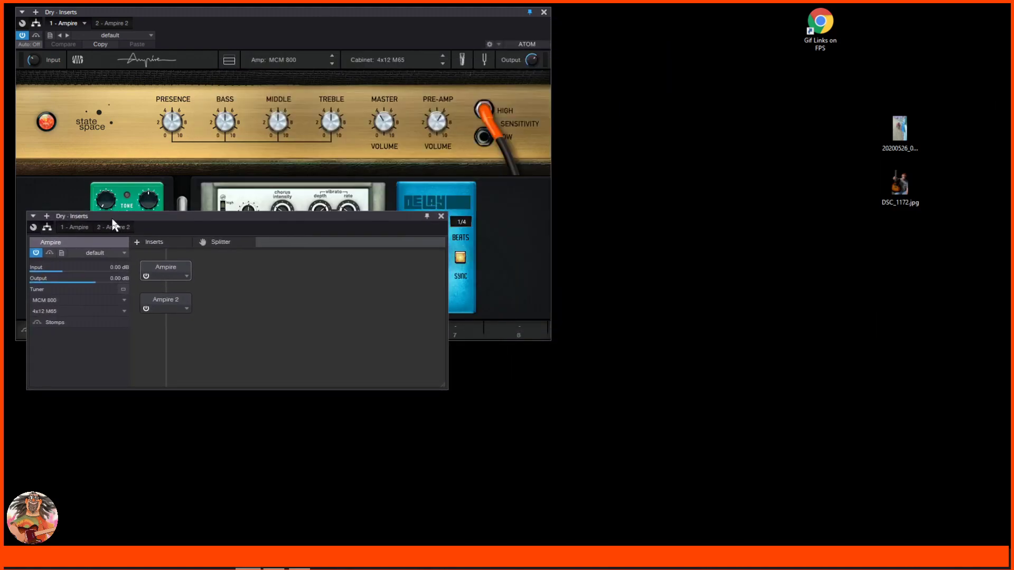
{"action": "mouse_move", "coordinate": [242, 215]}
{"action": "left_mouse_down"}
{"action": "mouse_move", "coordinate": [305, 194]}
{"action": "mouse_move", "coordinate": [282, 169]}
{"action": "mouse_move", "coordinate": [223, 214]}
{"action": "left_mouse_up"}
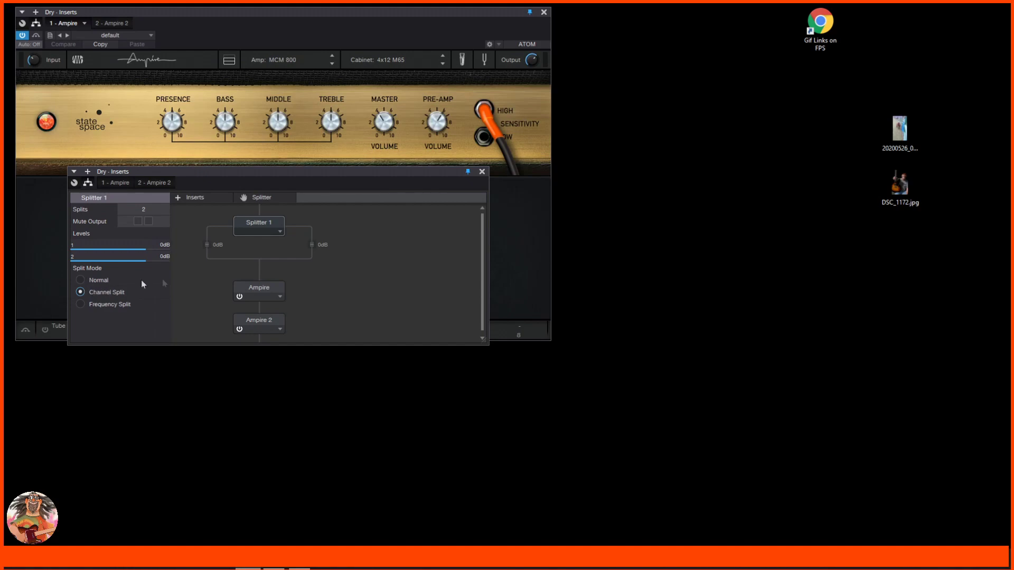
Step: Set Splitter 1 to Frequency Split, try 3 and 4 splits, and return it to 2 splits
{"action": "left_click", "coordinate": [78, 303]}
{"action": "left_click", "coordinate": [150, 210]}
{"action": "key", "text": "Return"}
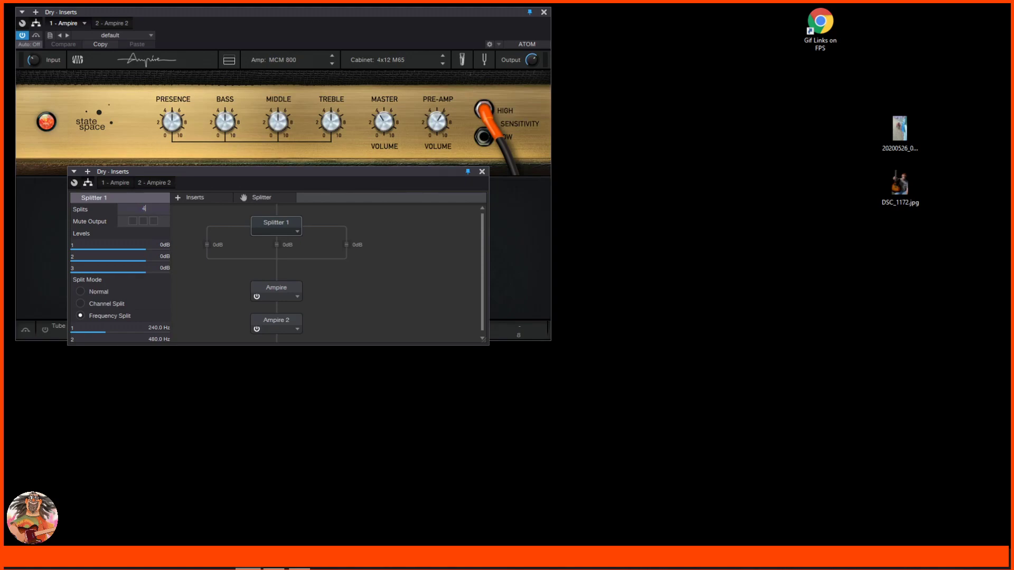
{"action": "type", "text": "4"}
{"action": "key", "text": "Return"}
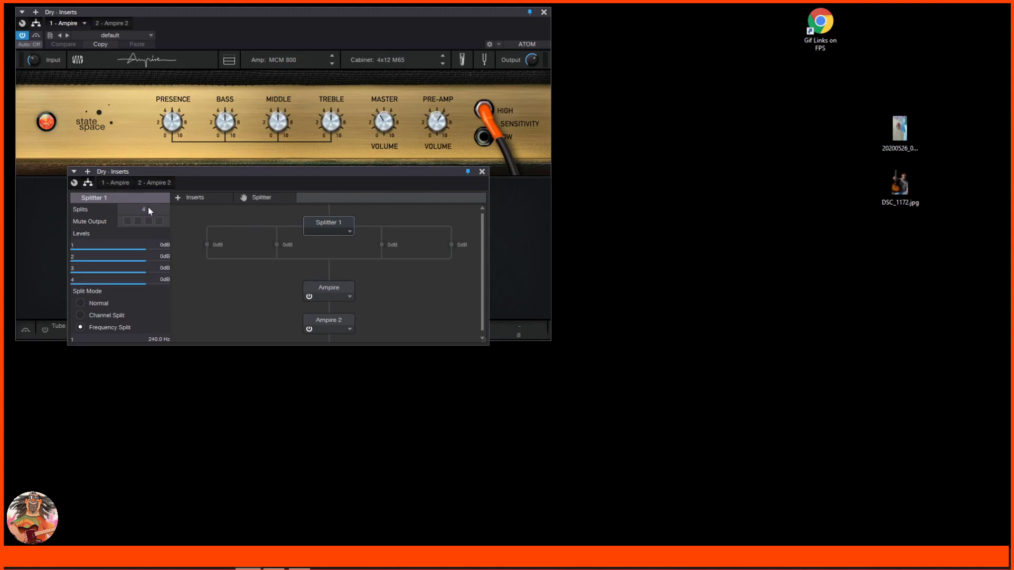
{"action": "left_click_drag", "start_coordinate": [148, 207], "coordinate": [109, 207]}
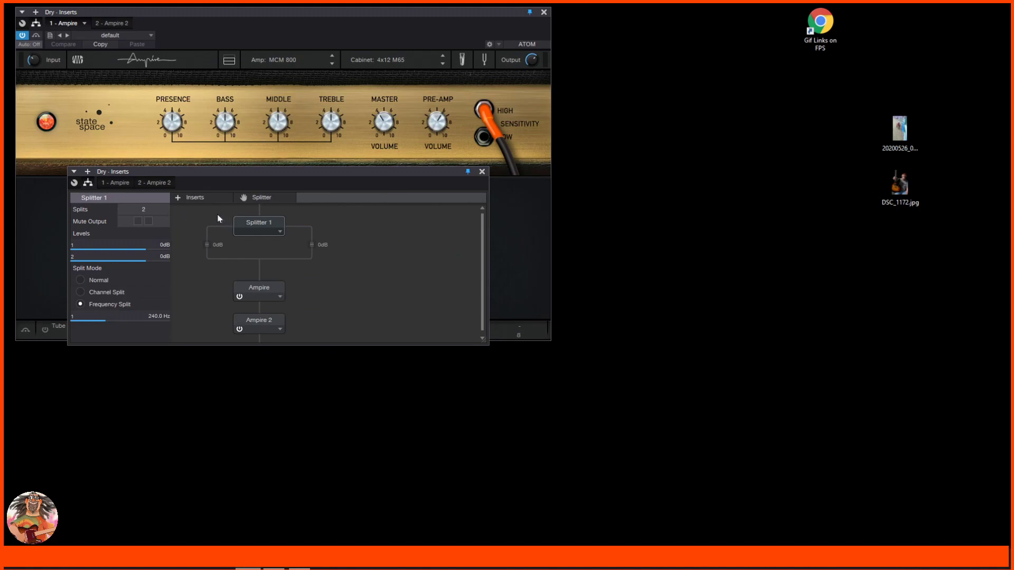
Step: Set Splitter 1 to Channel Split and place Ampire on its first branch and Ampire 2 on its second branch
{"action": "left_click", "coordinate": [81, 292]}
{"action": "left_click", "coordinate": [261, 289]}
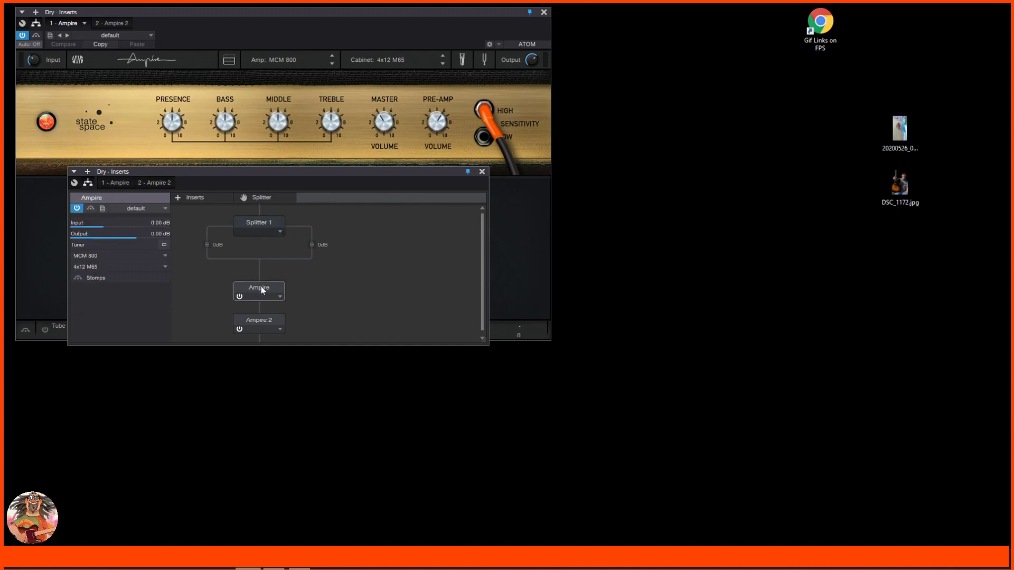
{"action": "left_click_drag", "start_coordinate": [206, 244], "coordinate": [205, 240]}
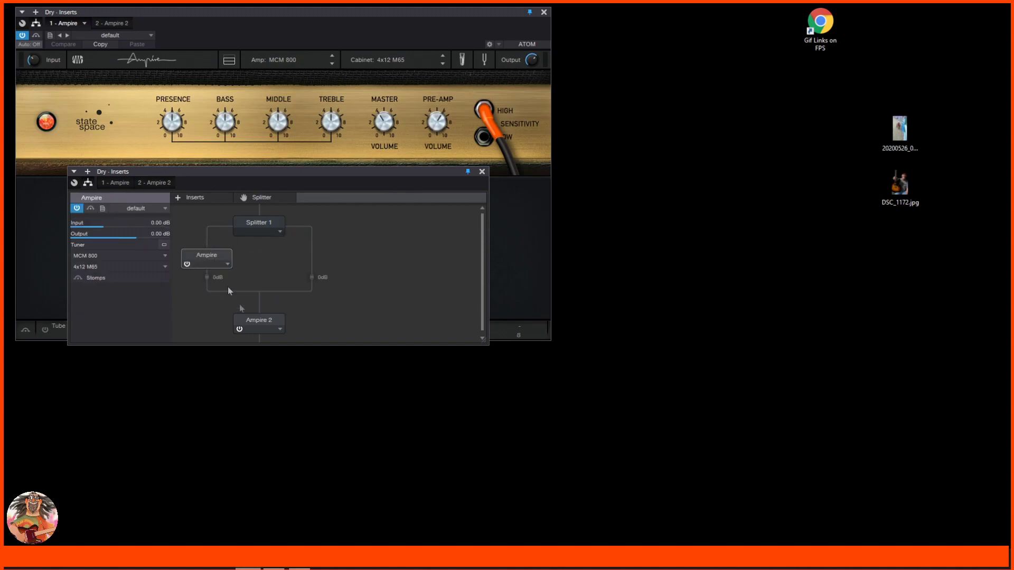
{"action": "left_click_drag", "start_coordinate": [259, 323], "coordinate": [315, 257]}
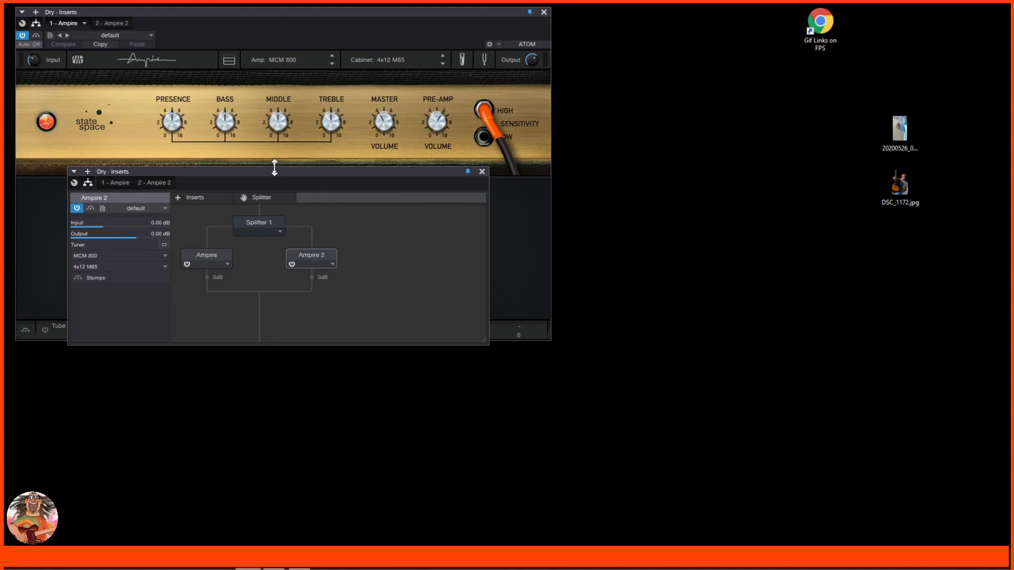
Step: Show Ampire 2 in its own window diagonally below the Ampire window, and place the routing window beneath the first Ampire
{"action": "left_click_drag", "start_coordinate": [277, 173], "coordinate": [602, 42]}
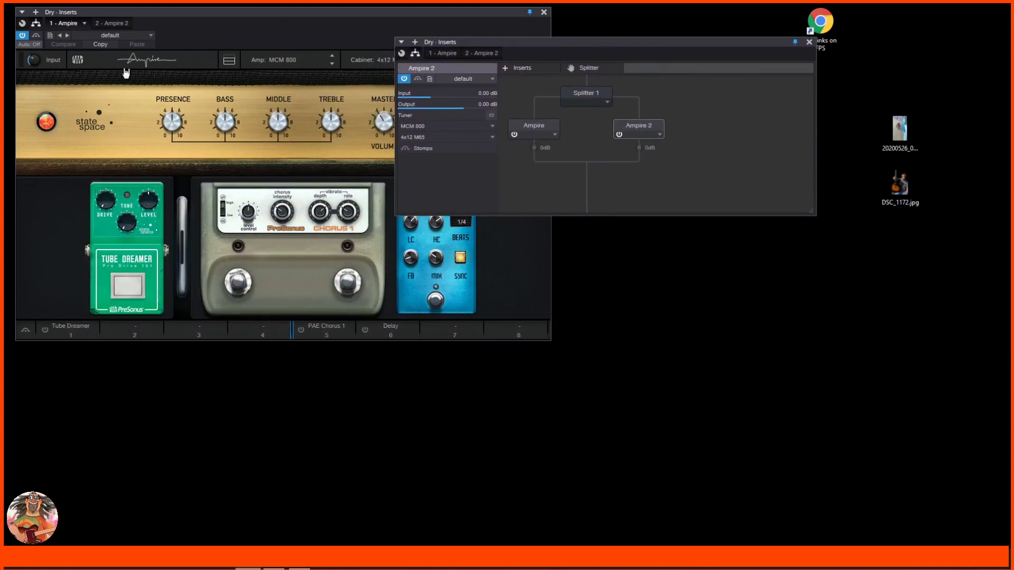
{"action": "left_click", "coordinate": [122, 24]}
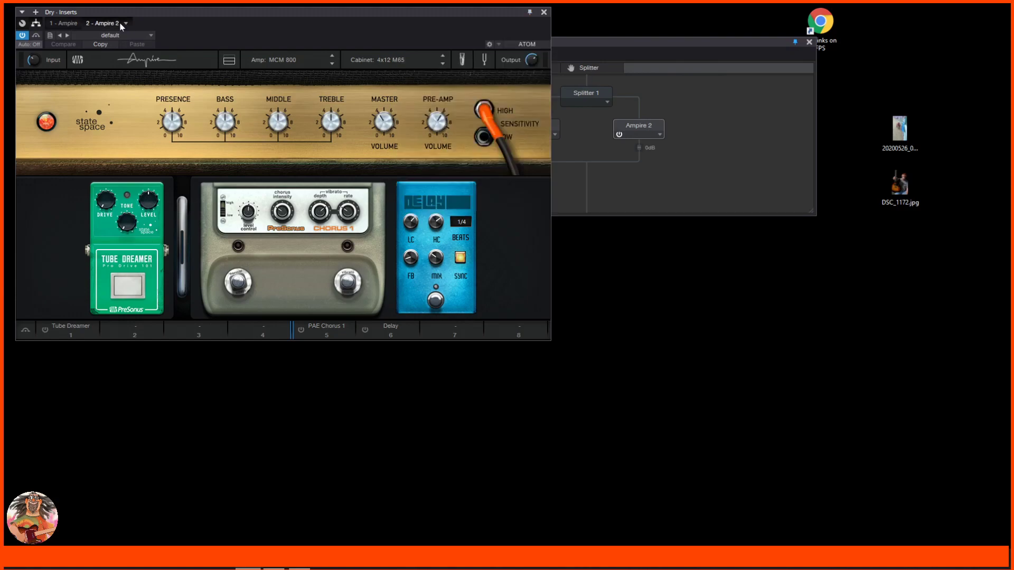
{"action": "left_click", "coordinate": [62, 22]}
{"action": "left_click", "coordinate": [112, 23]}
{"action": "left_click_drag", "start_coordinate": [210, 13], "coordinate": [214, 132]}
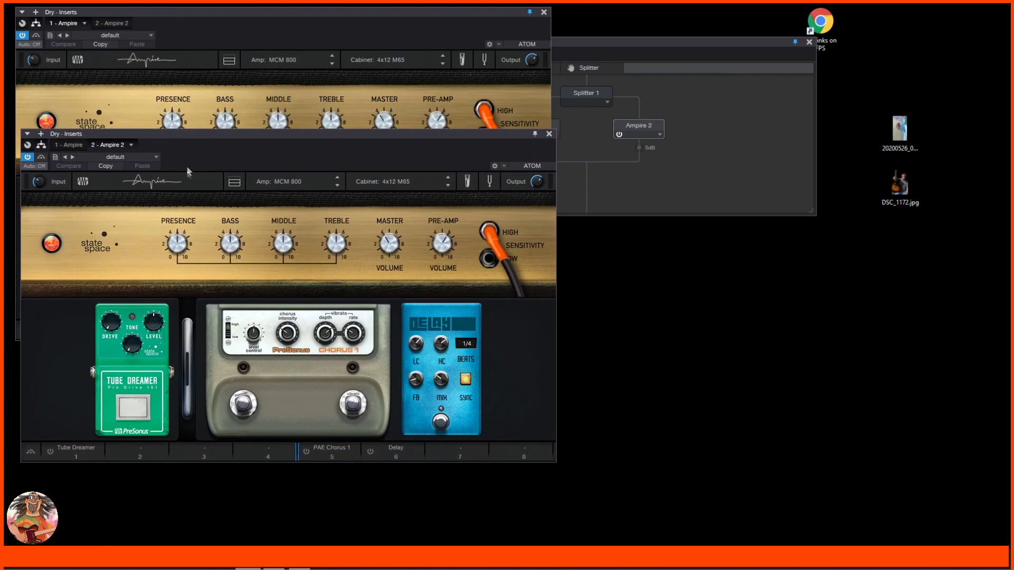
{"action": "left_click_drag", "start_coordinate": [188, 134], "coordinate": [612, 193]}
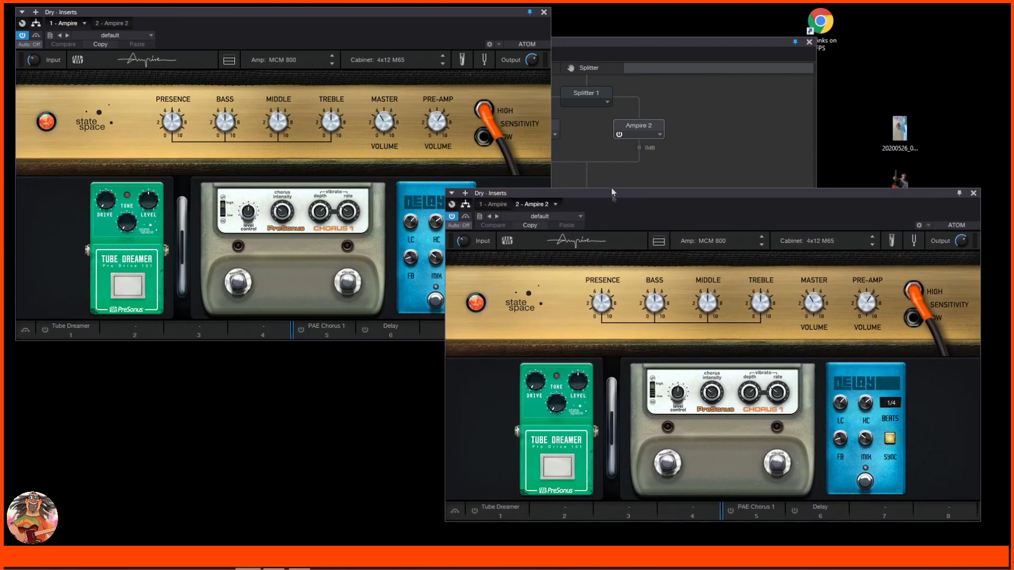
{"action": "left_click_drag", "start_coordinate": [607, 42], "coordinate": [227, 357]}
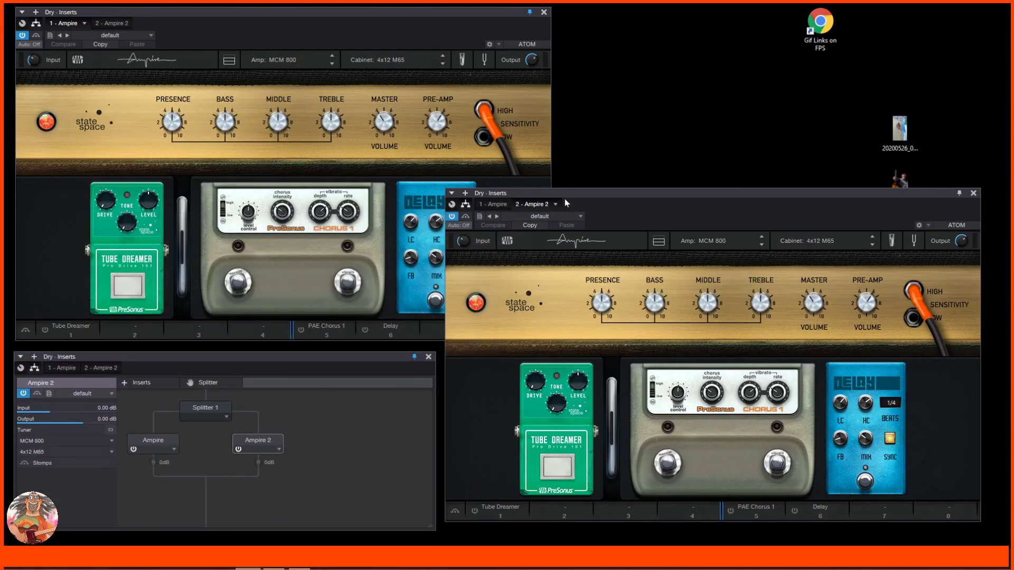
{"action": "left_click_drag", "start_coordinate": [565, 189], "coordinate": [578, 197]}
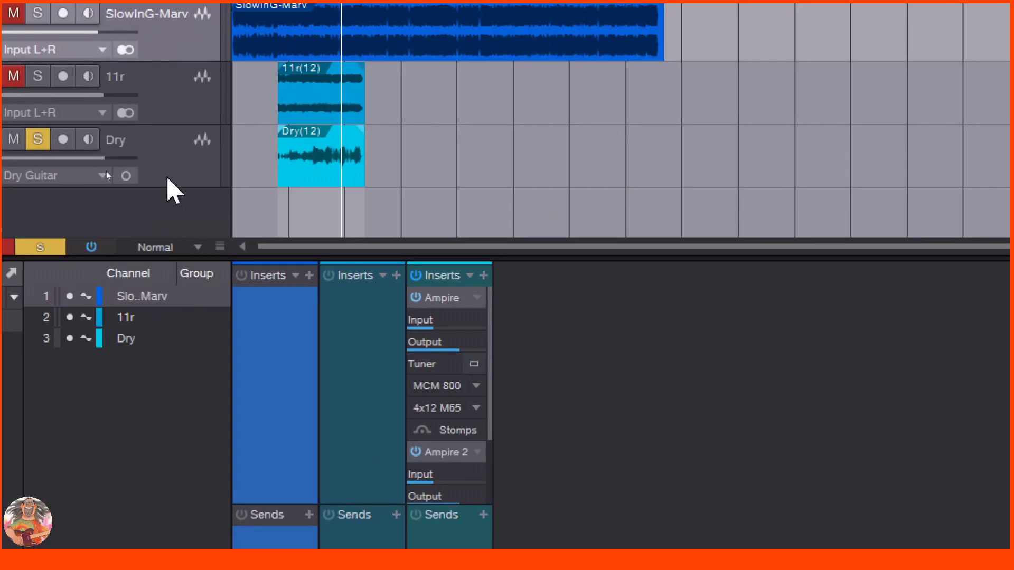
Step: Set the first Ampire on the Dry channel to the Blackface Twin amp and raise its Vibrato volume
{"action": "left_click", "coordinate": [135, 174]}
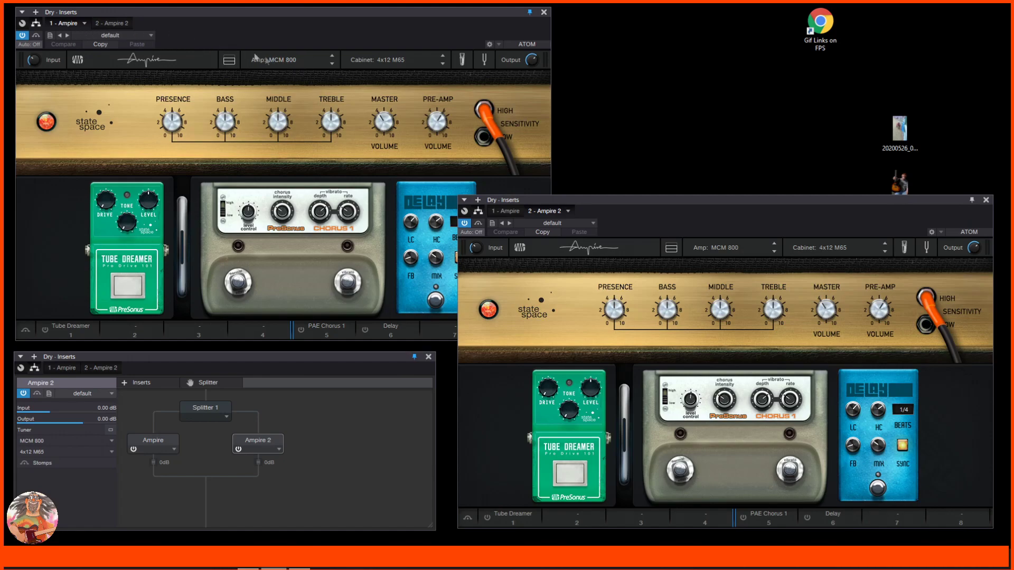
{"action": "left_click", "coordinate": [290, 61]}
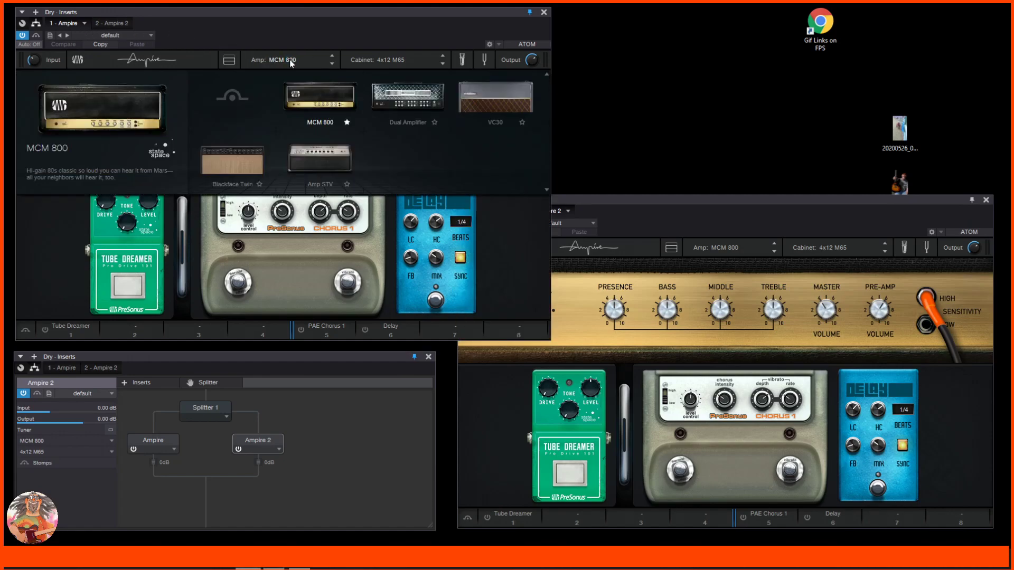
{"action": "left_click", "coordinate": [226, 170]}
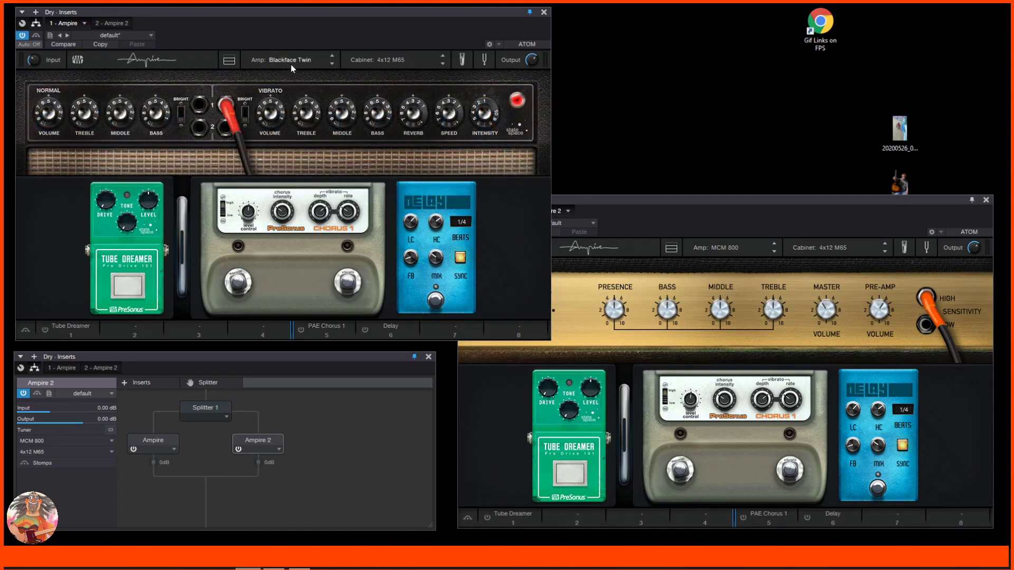
{"action": "left_click_drag", "start_coordinate": [275, 116], "coordinate": [277, 82]}
Step: Change the first Ampire's cabinet to 4x10 American
{"action": "left_click", "coordinate": [364, 62]}
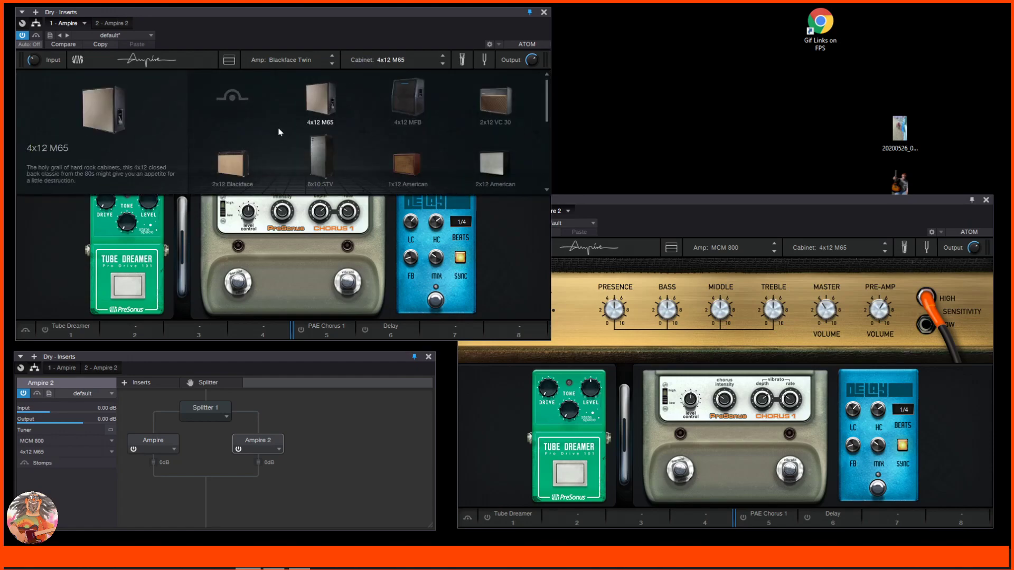
{"action": "scroll", "coordinate": [279, 132], "scroll_direction": "down", "scroll_amount": 1}
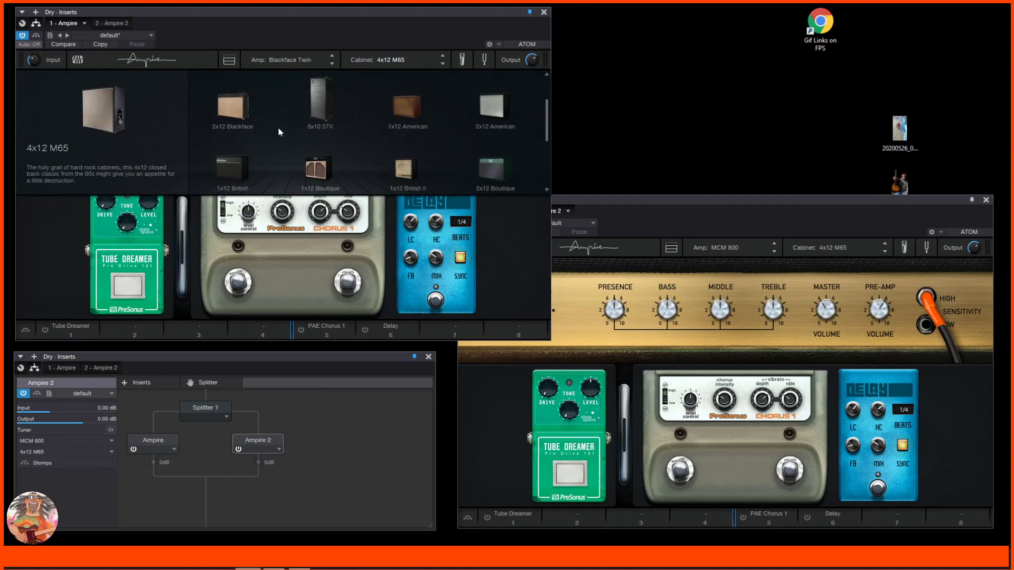
{"action": "scroll", "coordinate": [280, 133], "scroll_direction": "down", "scroll_amount": 1}
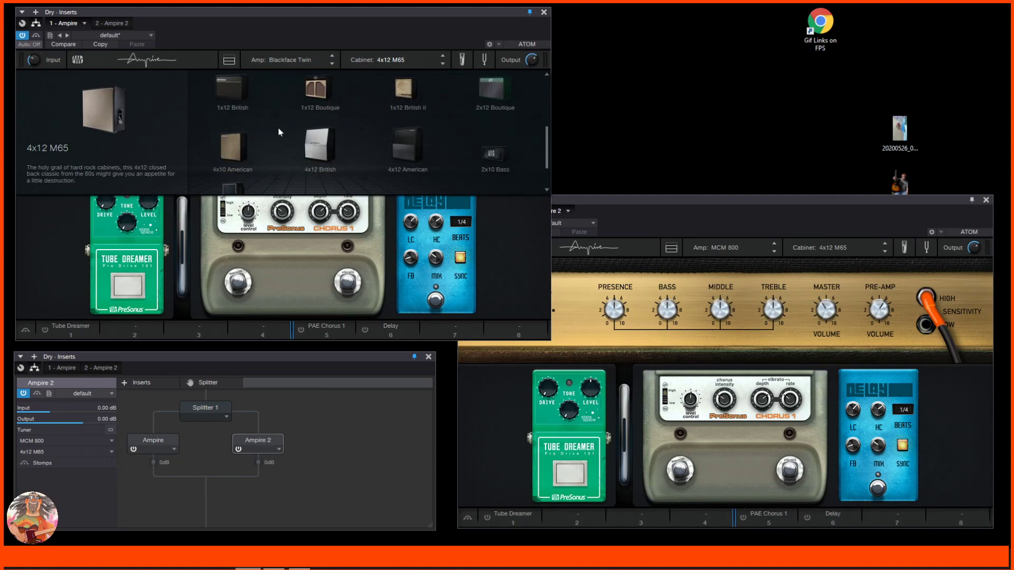
{"action": "left_click", "coordinate": [226, 150]}
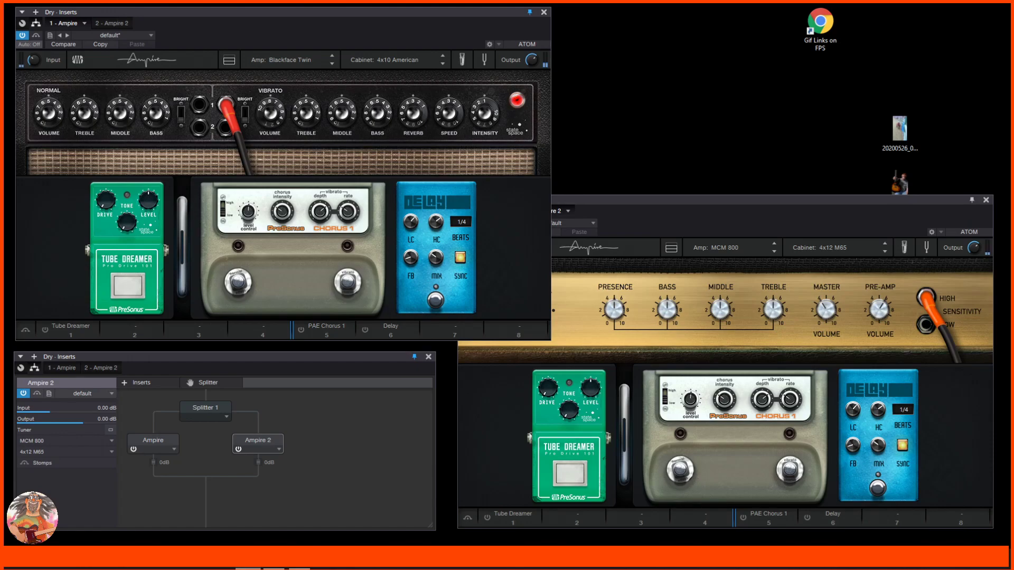
Step: Place the routing window over the first Ampire window and make it taller
{"action": "left_click_drag", "start_coordinate": [140, 356], "coordinate": [167, 106]}
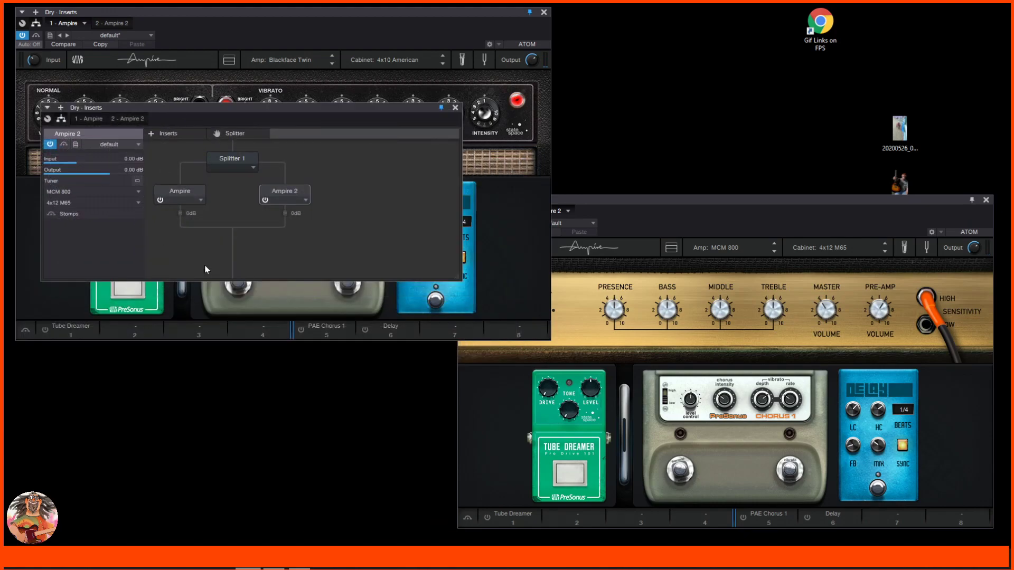
{"action": "left_click_drag", "start_coordinate": [203, 281], "coordinate": [191, 421]}
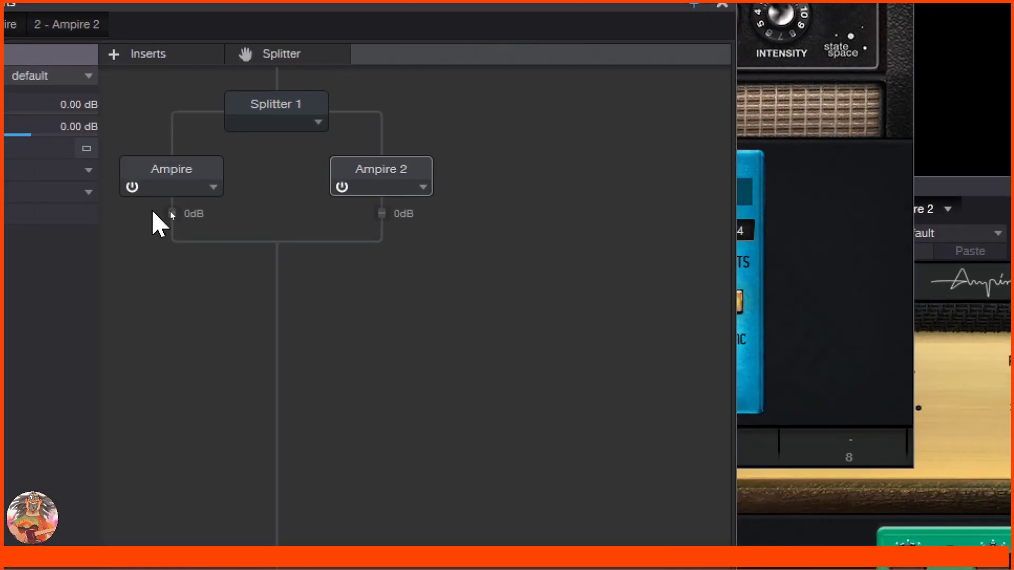
Step: Try a level of about -0.6 dB on the Ampire branch after the splitter and reset it to 0 dB
{"action": "left_click", "coordinate": [170, 245]}
{"action": "mouse_move", "coordinate": [171, 249]}
{"action": "left_mouse_down"}
{"action": "mouse_move", "coordinate": [179, 326]}
{"action": "mouse_move", "coordinate": [177, 255]}
{"action": "left_mouse_up"}
{"action": "left_click", "coordinate": [206, 212]}
{"action": "left_click_drag", "start_coordinate": [206, 212], "coordinate": [189, 213]}
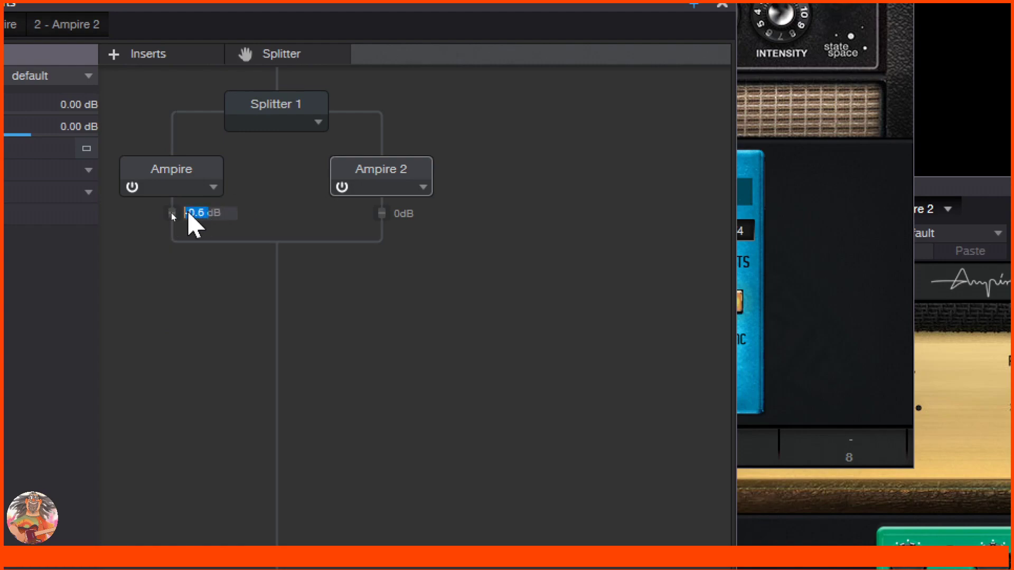
{"action": "type", "text": "1"}
{"action": "key", "text": "BackSpace"}
{"action": "type", "text": "0"}
{"action": "key", "text": "Return"}
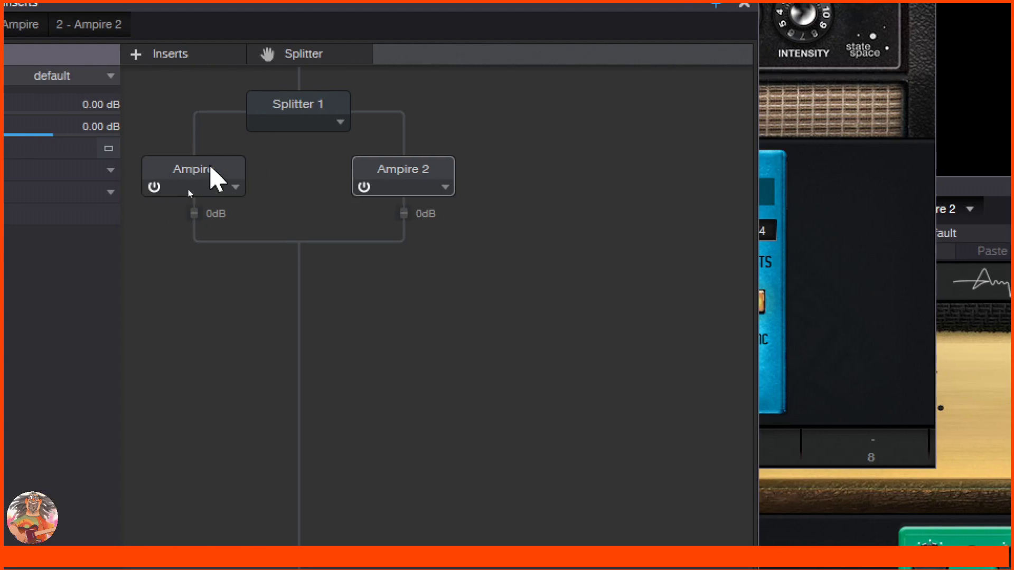
Step: Select Ampire and Ampire 2 in the routing view, reopen the first Ampire's editor and bring it in front of the routing window
{"action": "left_click", "coordinate": [162, 170]}
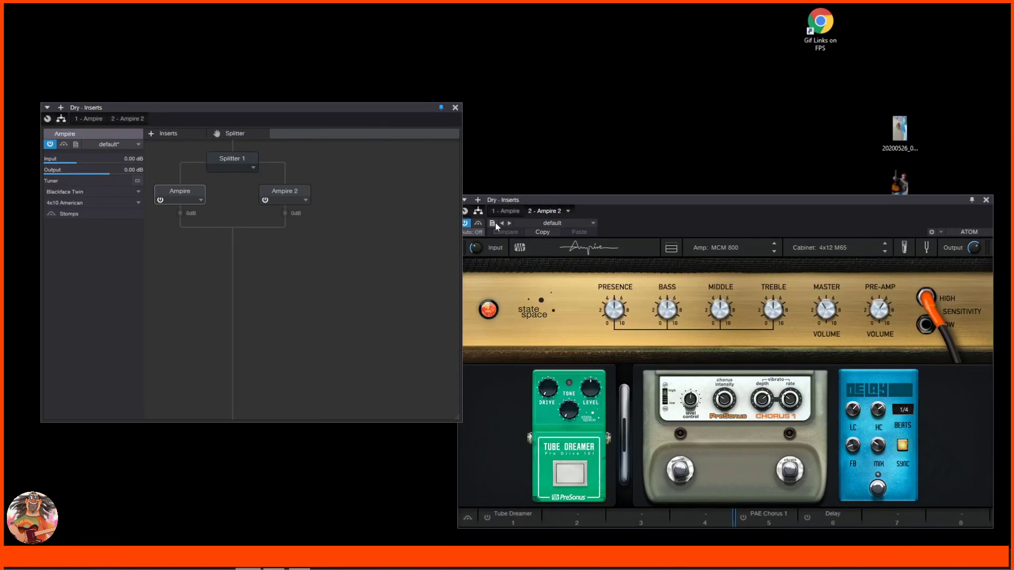
{"action": "left_click", "coordinate": [180, 200]}
{"action": "left_click", "coordinate": [293, 198]}
{"action": "left_click", "coordinate": [293, 198]}
{"action": "double_click", "coordinate": [178, 191]}
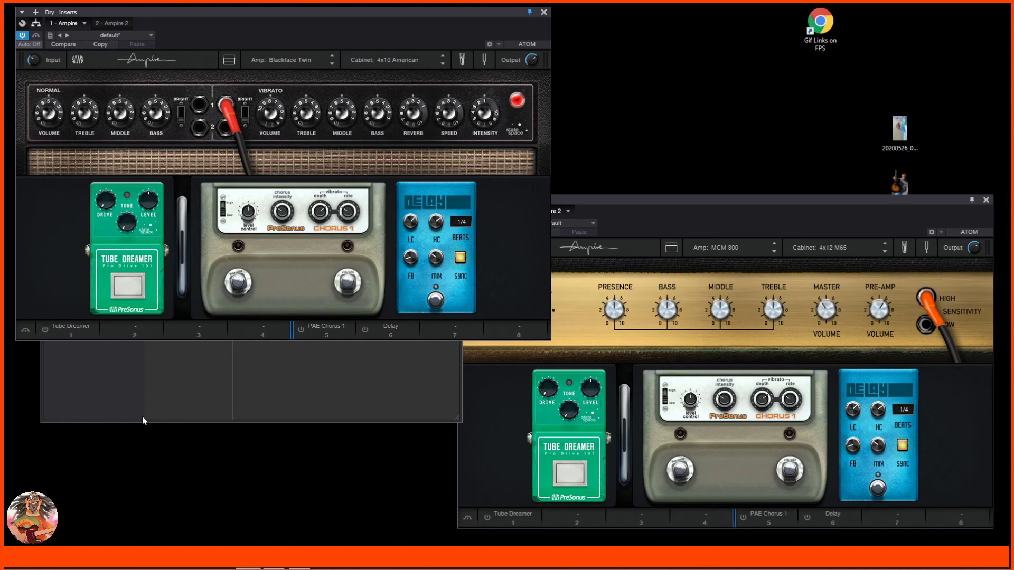
{"action": "left_click", "coordinate": [183, 395]}
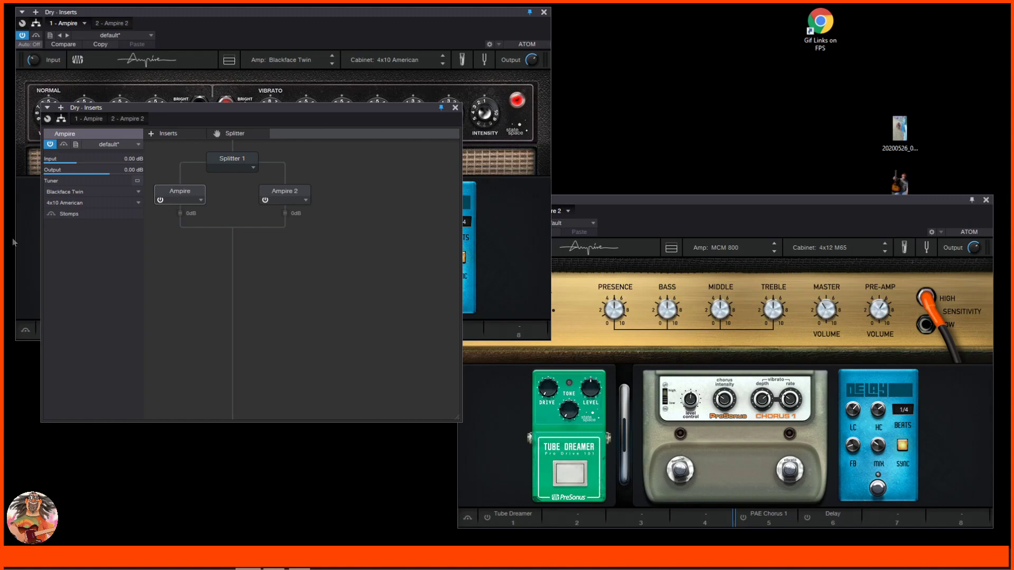
{"action": "left_click", "coordinate": [27, 245]}
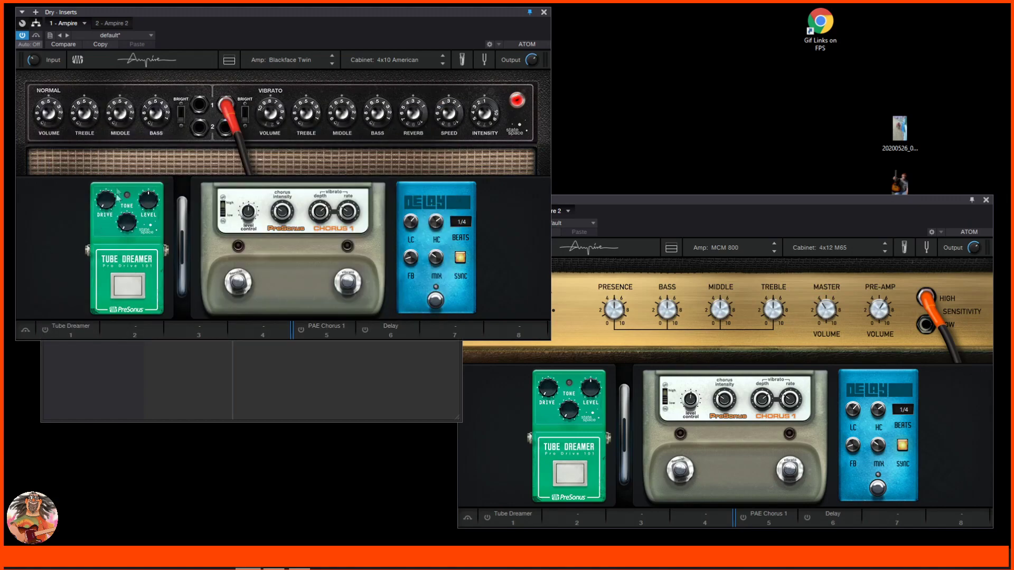